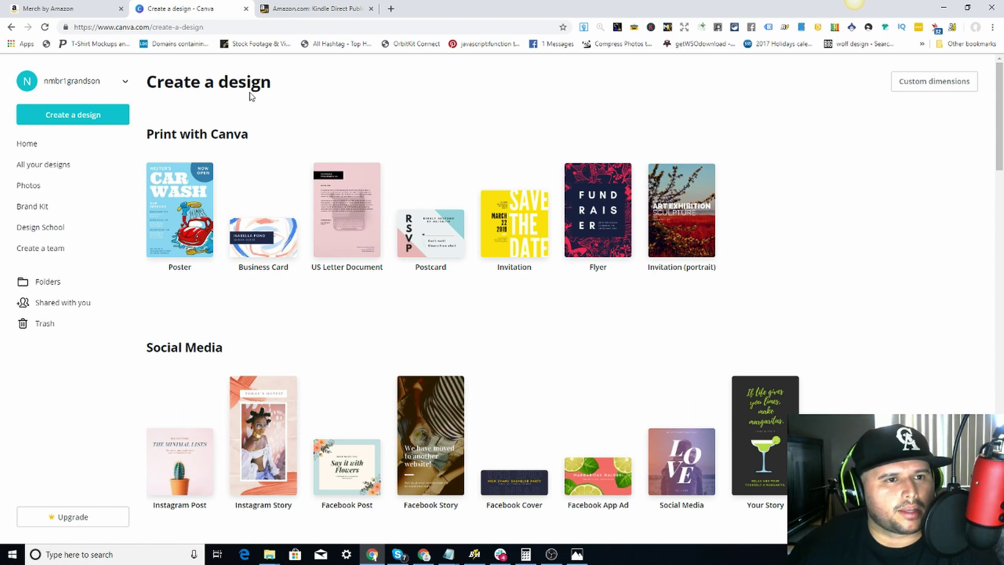
- Download the KDP paperback cover template for a 6 x 9 in trim size, 120 pages and white paper
{"action": "left_click", "coordinate": [317, 6]}
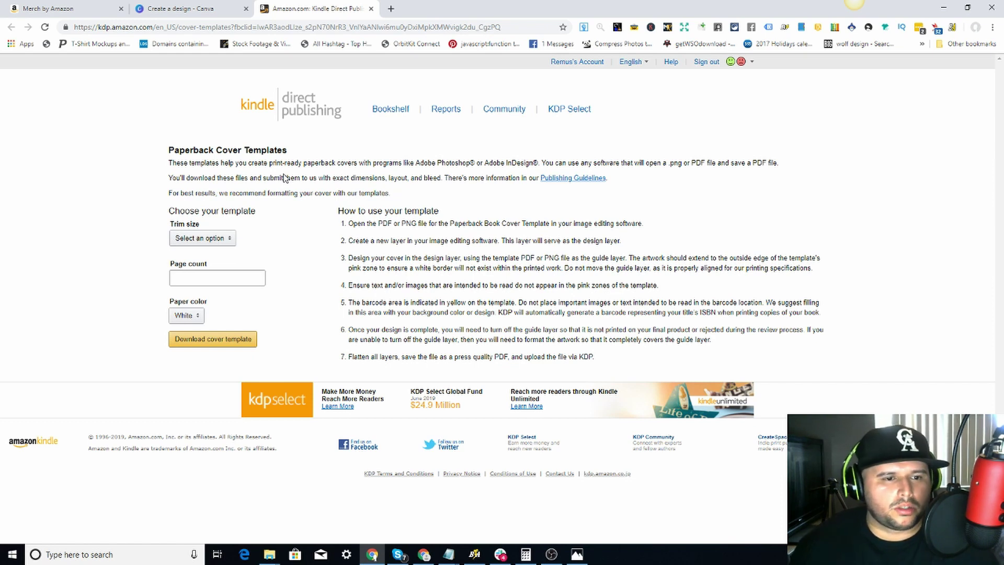
{"action": "left_click", "coordinate": [194, 245]}
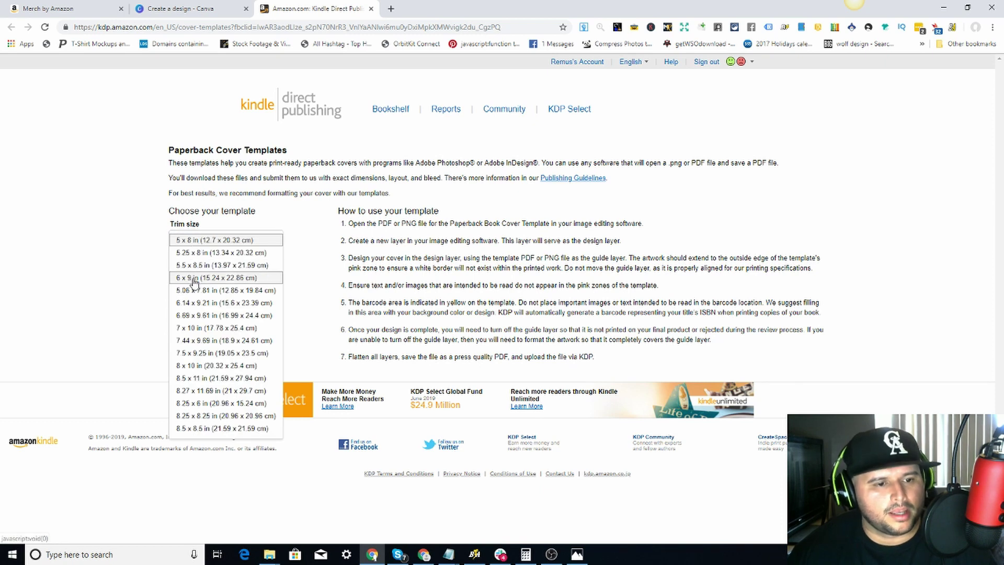
{"action": "left_click", "coordinate": [194, 278]}
{"action": "left_click", "coordinate": [229, 278]}
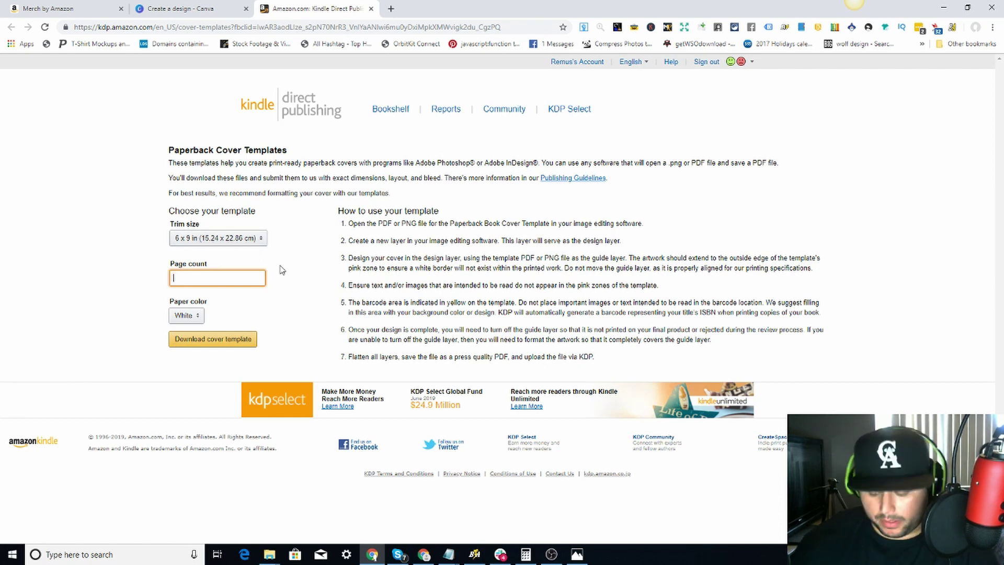
{"action": "type", "text": "20"}
{"action": "left_click", "coordinate": [182, 317]}
{"action": "left_click", "coordinate": [181, 319]}
{"action": "left_click", "coordinate": [230, 340]}
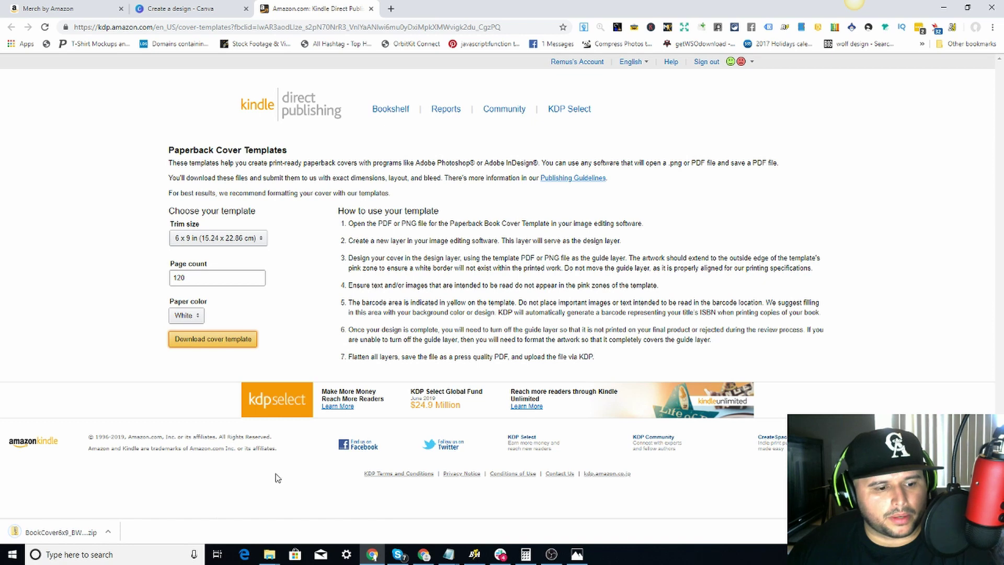
- Open the template PNG from the downloaded zip archive and examine its spine width and bleed guides
{"action": "left_click", "coordinate": [31, 531]}
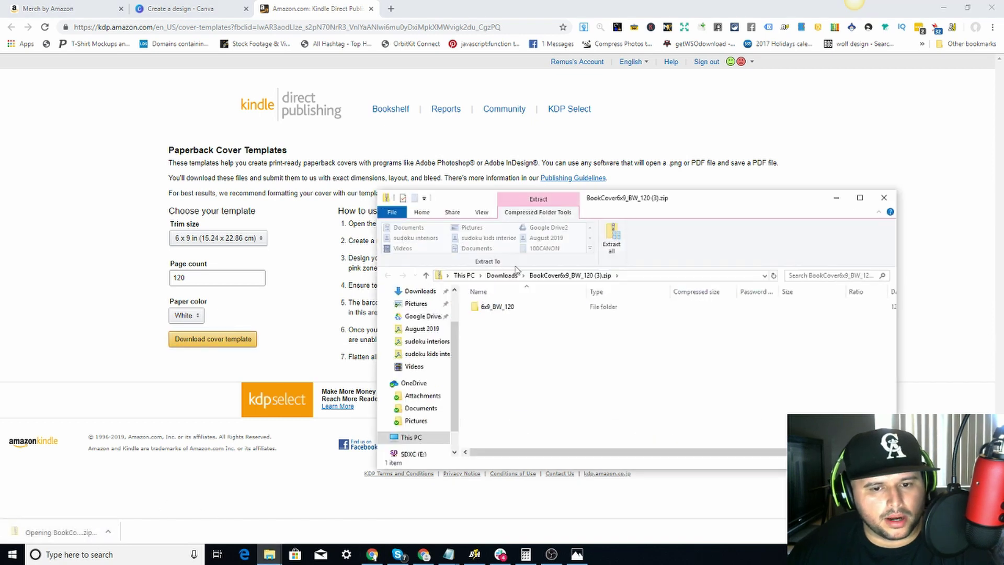
{"action": "double_click", "coordinate": [515, 309]}
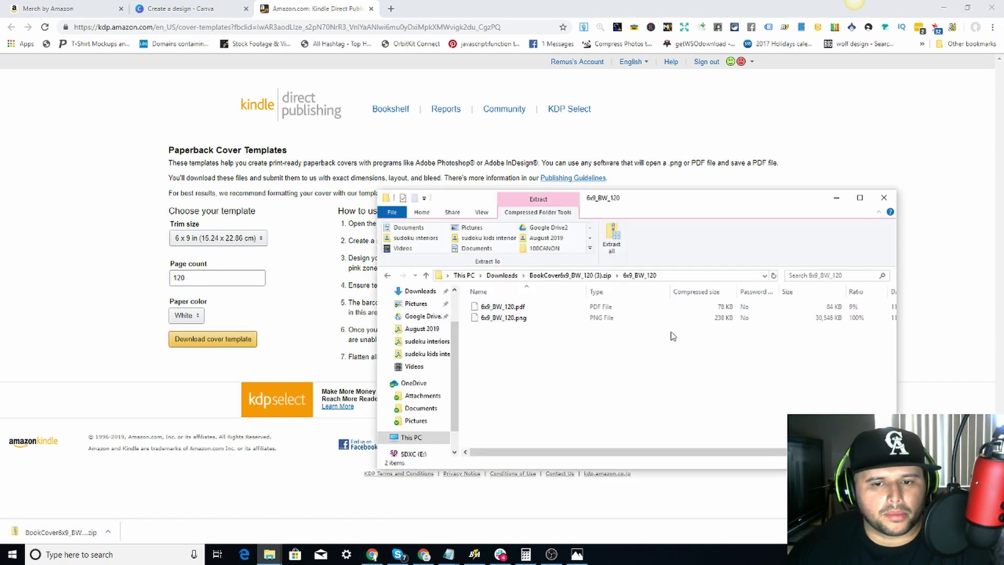
{"action": "double_click", "coordinate": [492, 319]}
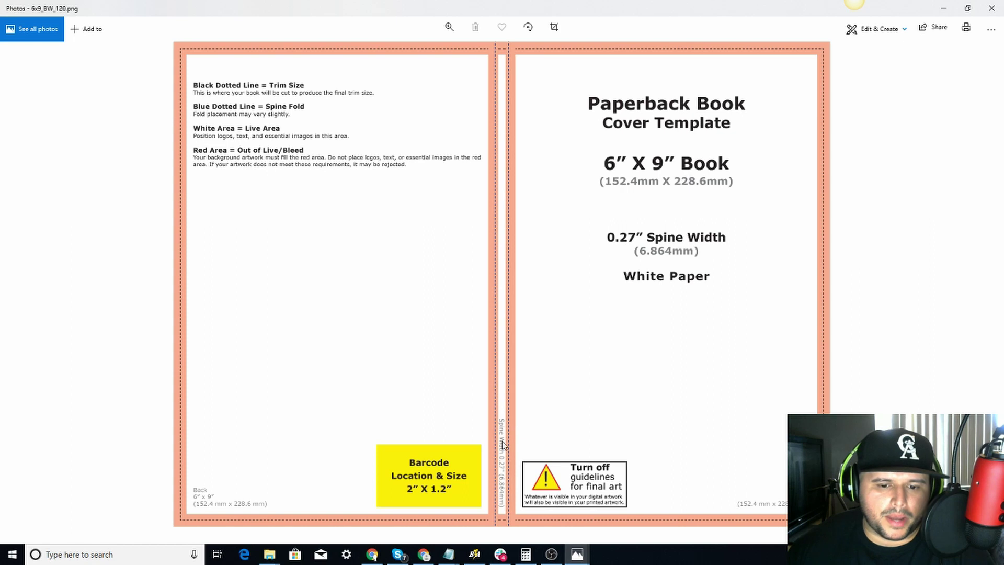
{"action": "scroll", "coordinate": [499, 487], "scroll_direction": "up", "scroll_amount": 2}
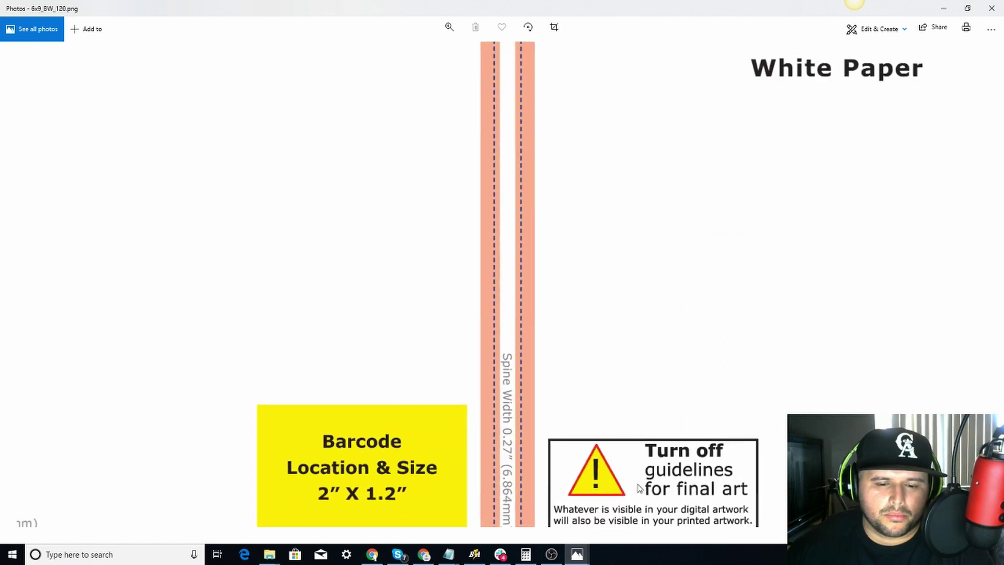
{"action": "scroll", "coordinate": [656, 342], "scroll_direction": "down", "scroll_amount": 2}
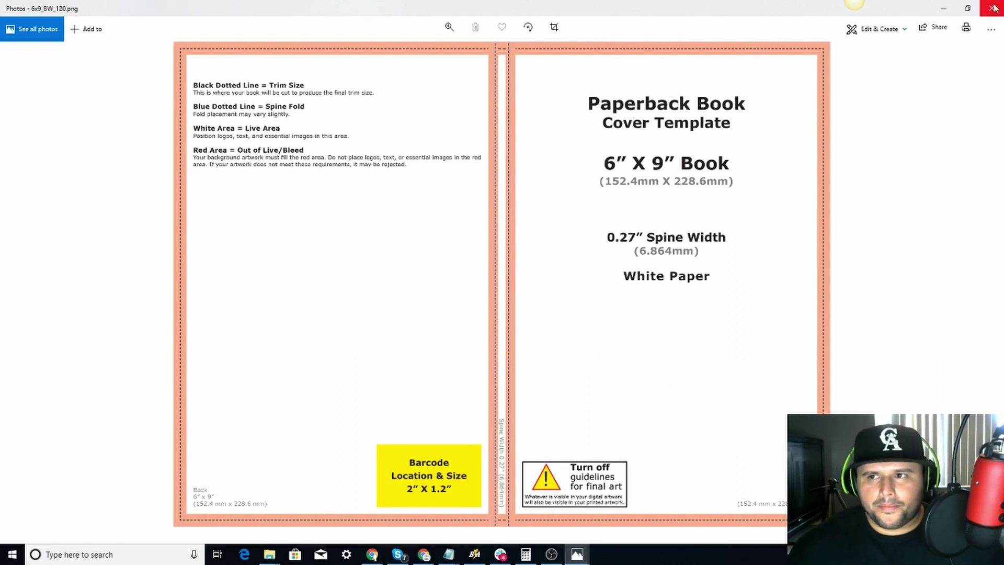
{"action": "left_click", "coordinate": [944, 8]}
{"action": "left_click", "coordinate": [89, 146]}
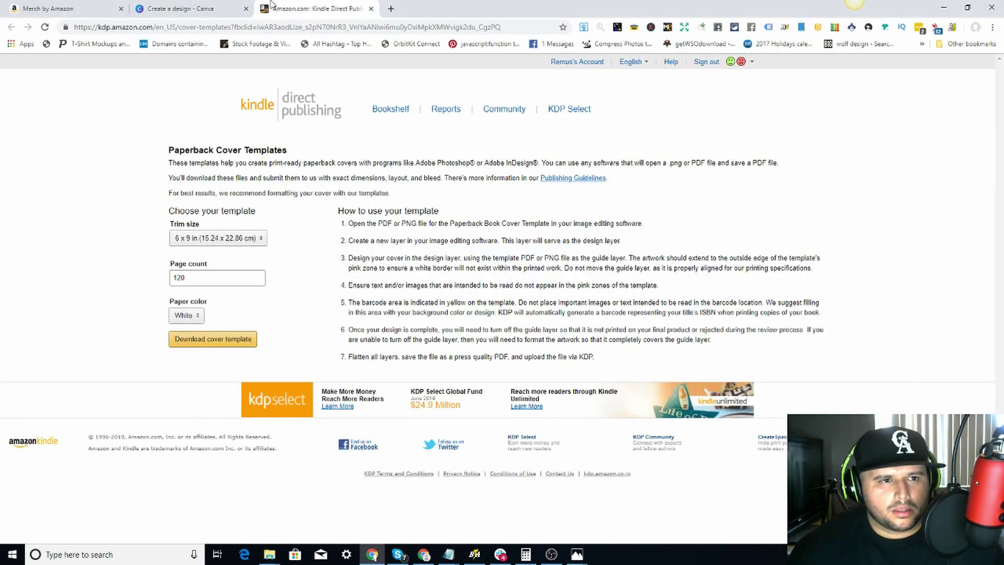
- Switch to Canva and enter a custom design width of 12.52, consulting the cover template
{"action": "left_click", "coordinate": [149, 7]}
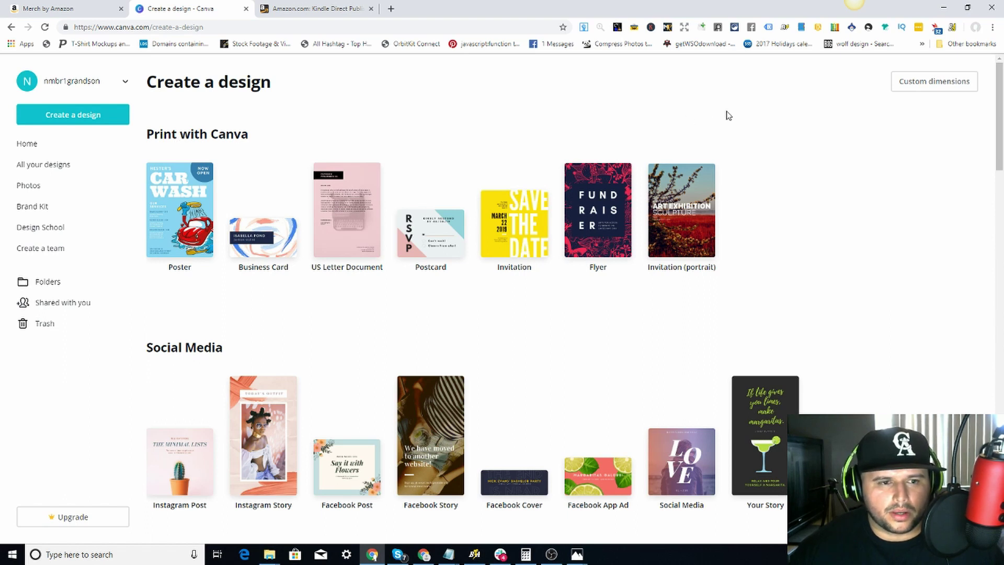
{"action": "left_click", "coordinate": [953, 84]}
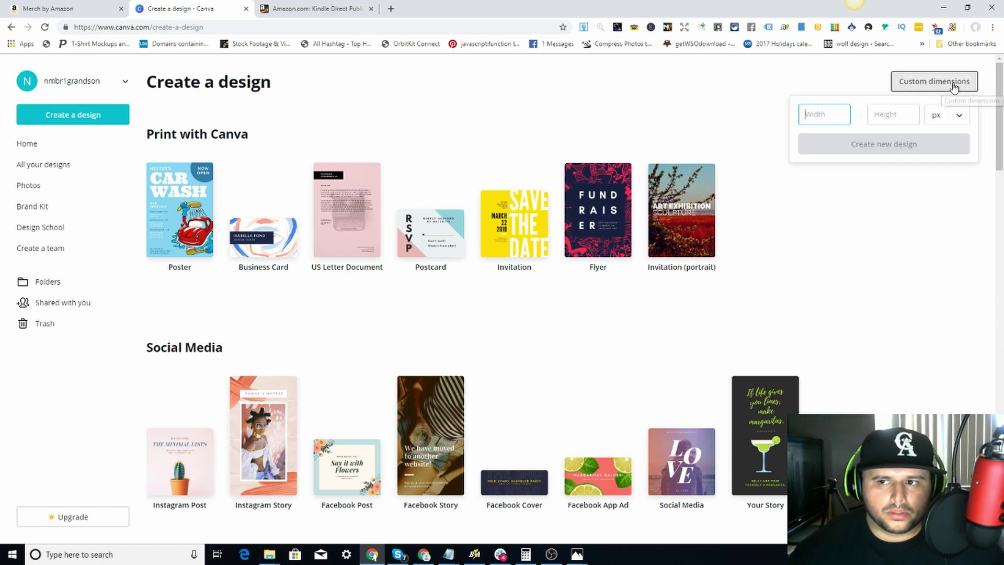
{"action": "left_click", "coordinate": [577, 552]}
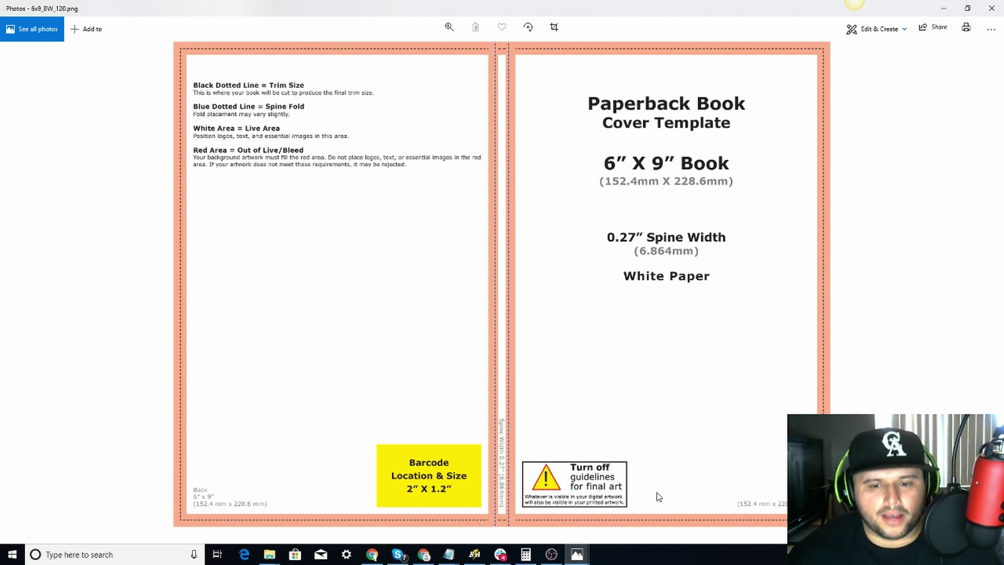
{"action": "left_click", "coordinate": [373, 554]}
{"action": "type", "text": "121"}
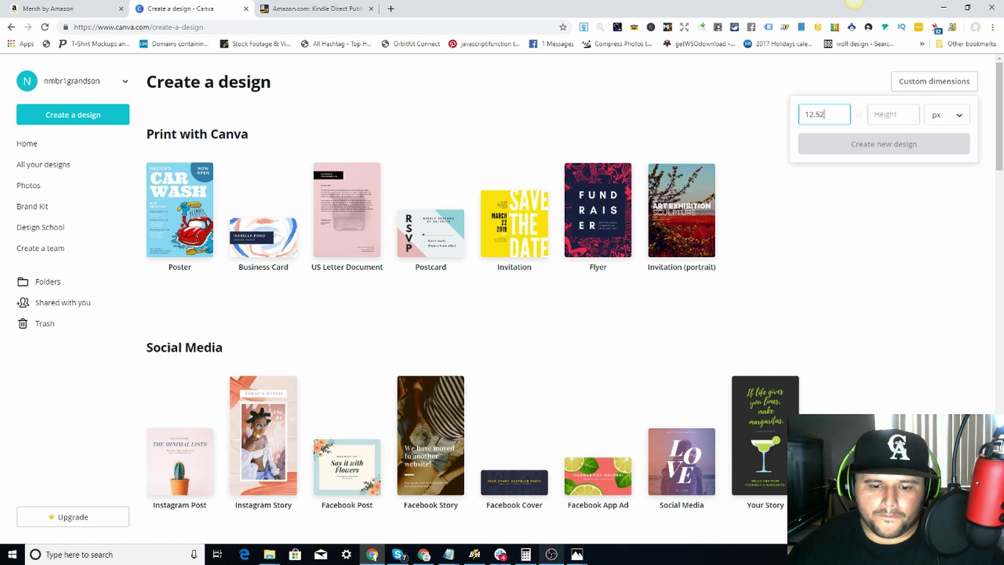
- Calculate the full cover width in the Calculator as 6 + 6 + 0.27 + 0.125 + 0.125
{"action": "left_click", "coordinate": [526, 554]}
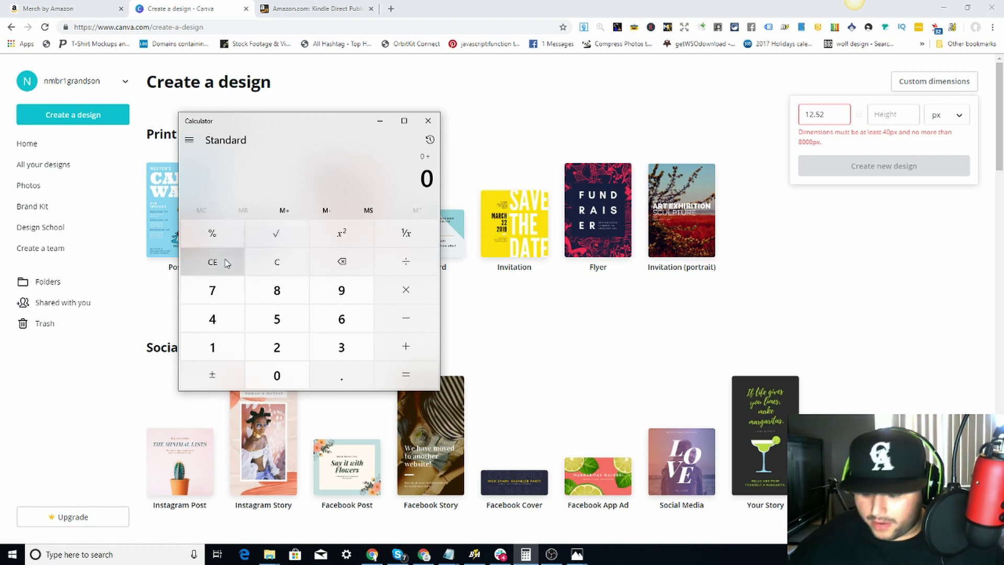
{"action": "left_click", "coordinate": [276, 260]}
{"action": "key", "text": "6"}
{"action": "key", "text": "plus"}
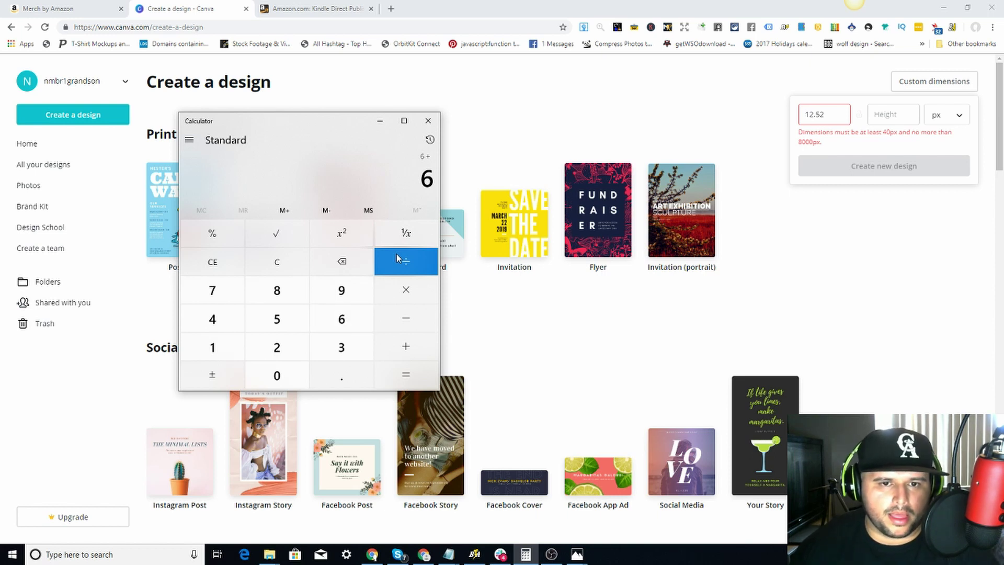
{"action": "key", "text": "6"}
{"action": "key", "text": "plus"}
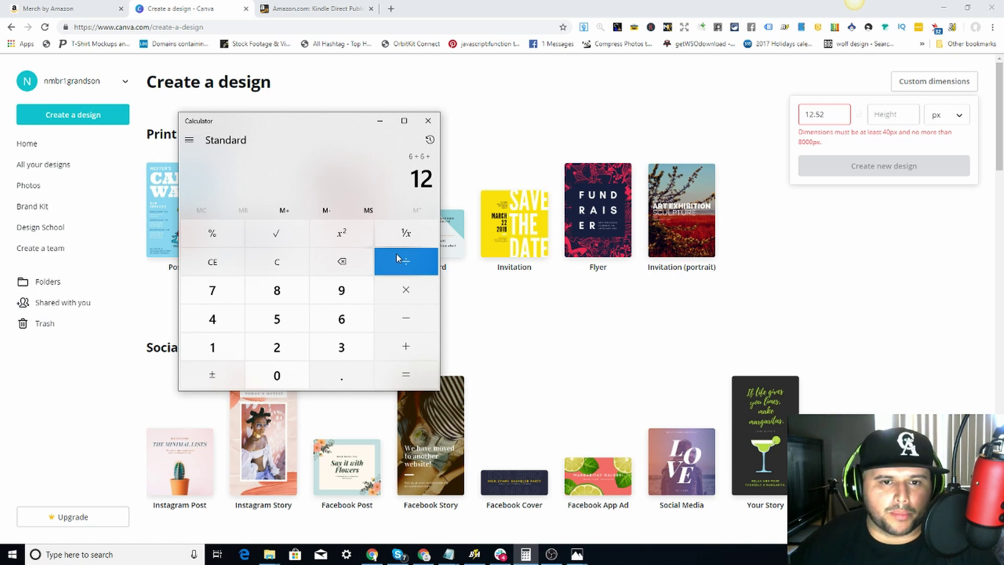
{"action": "type", "text": ".27"}
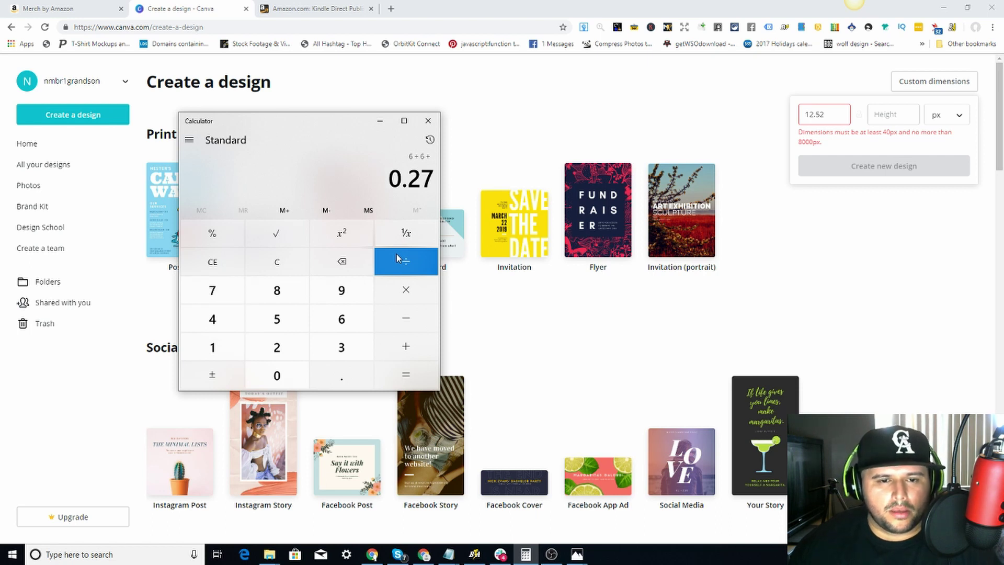
{"action": "key", "text": "plus"}
{"action": "type", "text": ".125"}
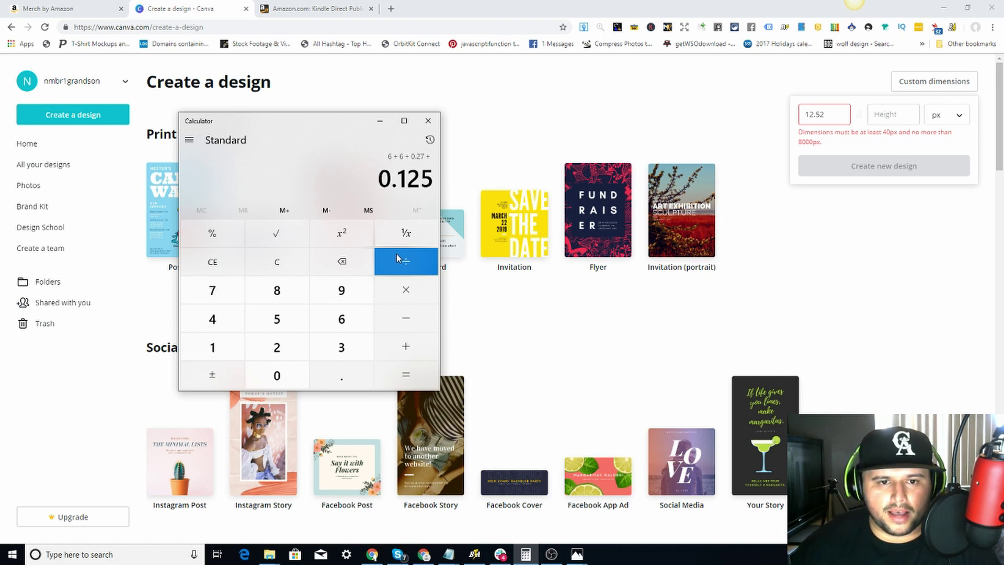
{"action": "key", "text": "plus"}
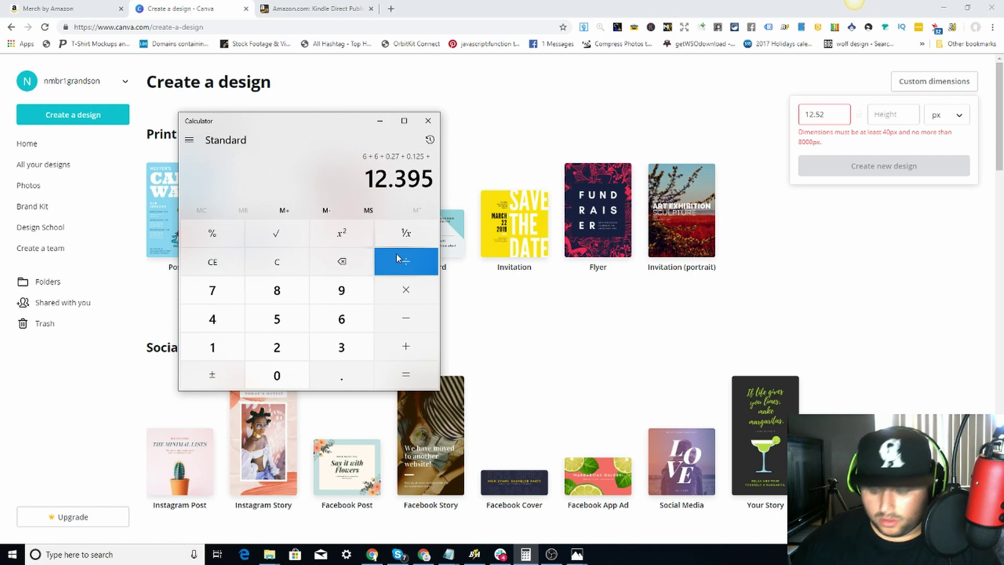
{"action": "type", "text": "."}
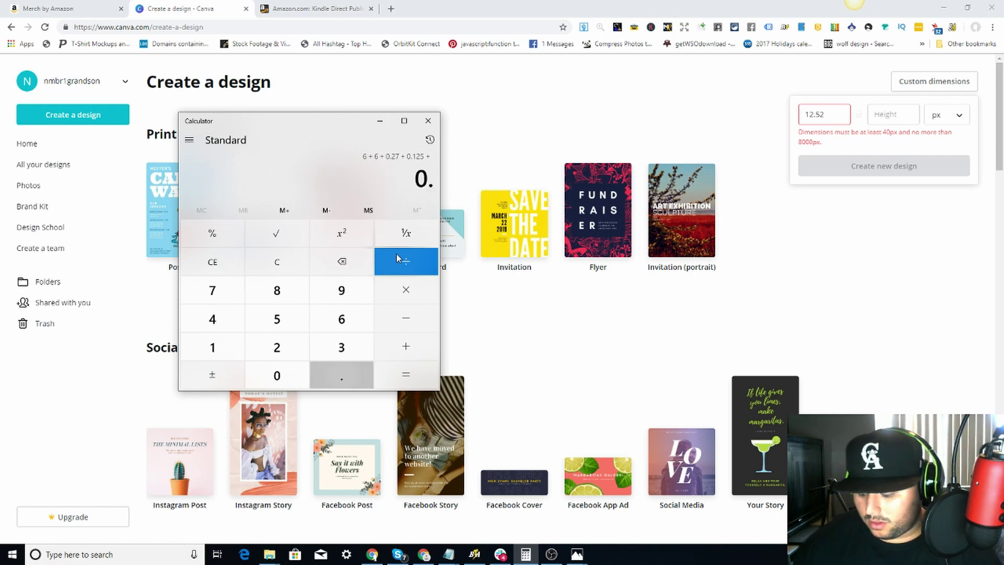
{"action": "type", "text": "125"}
{"action": "key", "text": "Return"}
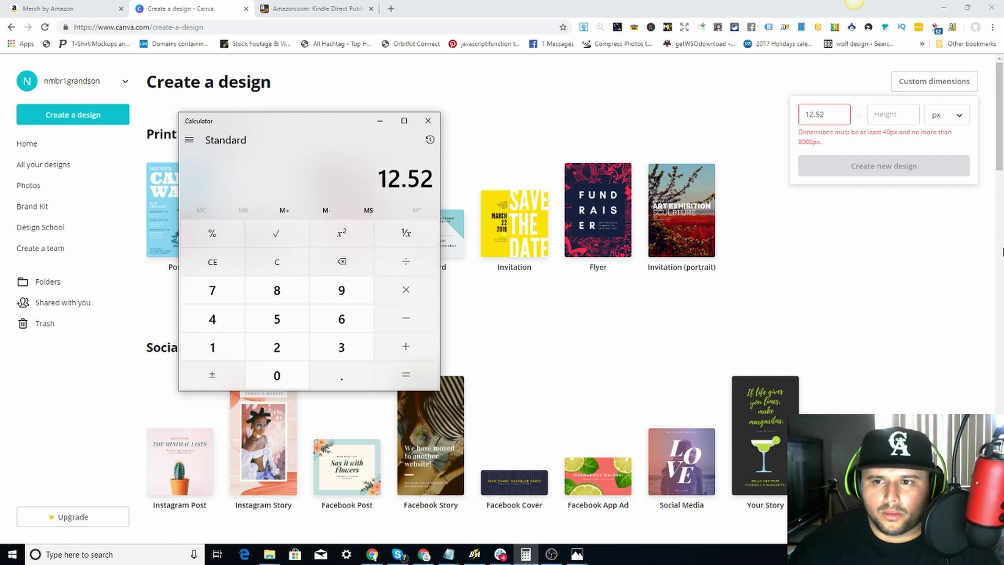
- Calculate the full cover height in the Calculator as 9 + 0.125 + 0.125
{"action": "left_click", "coordinate": [893, 114]}
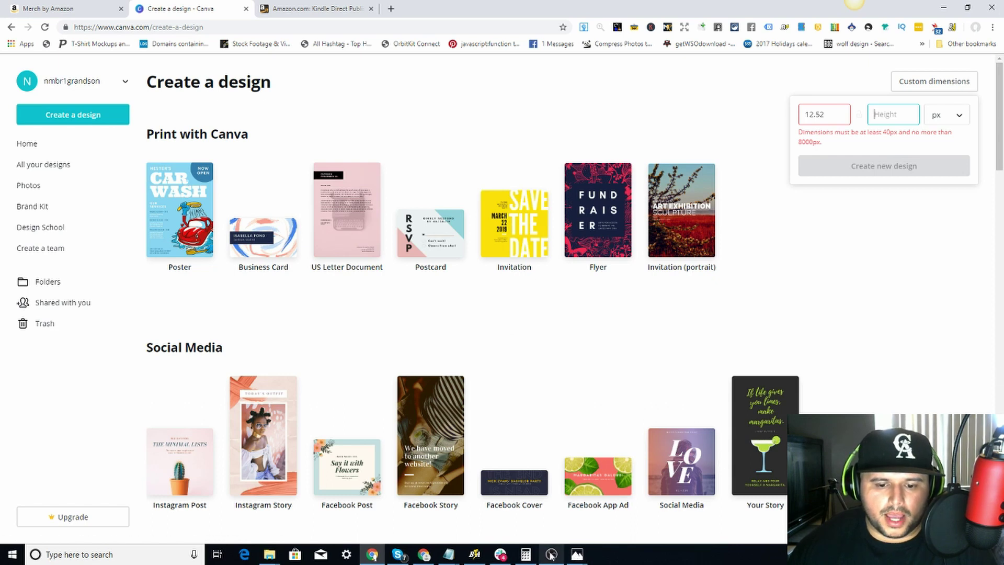
{"action": "left_click", "coordinate": [525, 554]}
{"action": "left_click", "coordinate": [212, 261]}
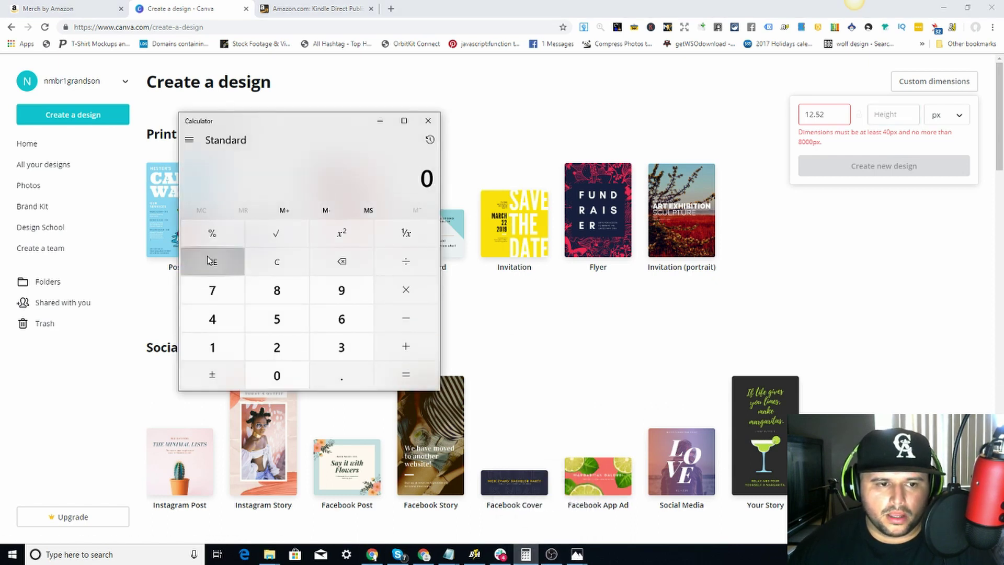
{"action": "type", "text": "9.125"}
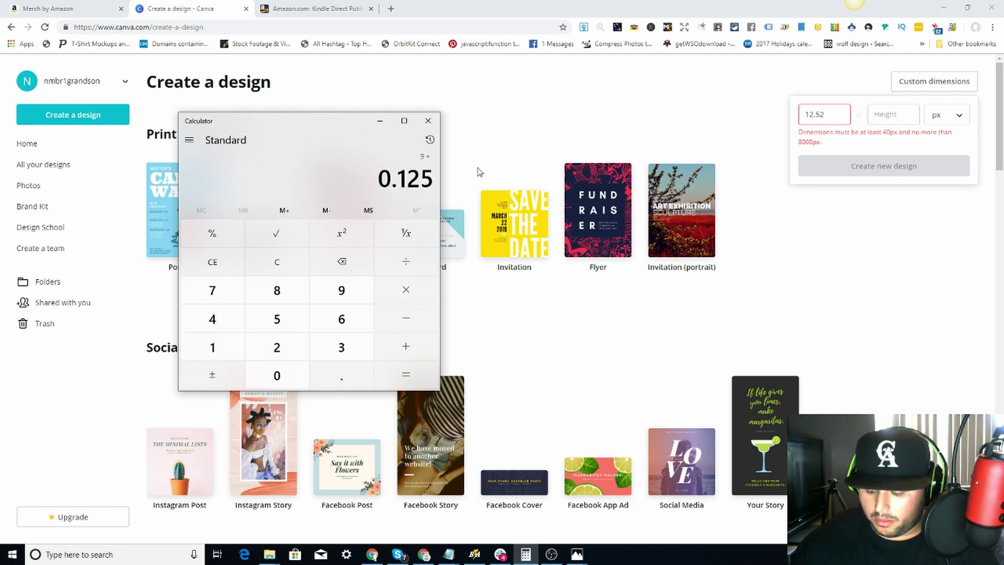
{"action": "key", "text": "plus"}
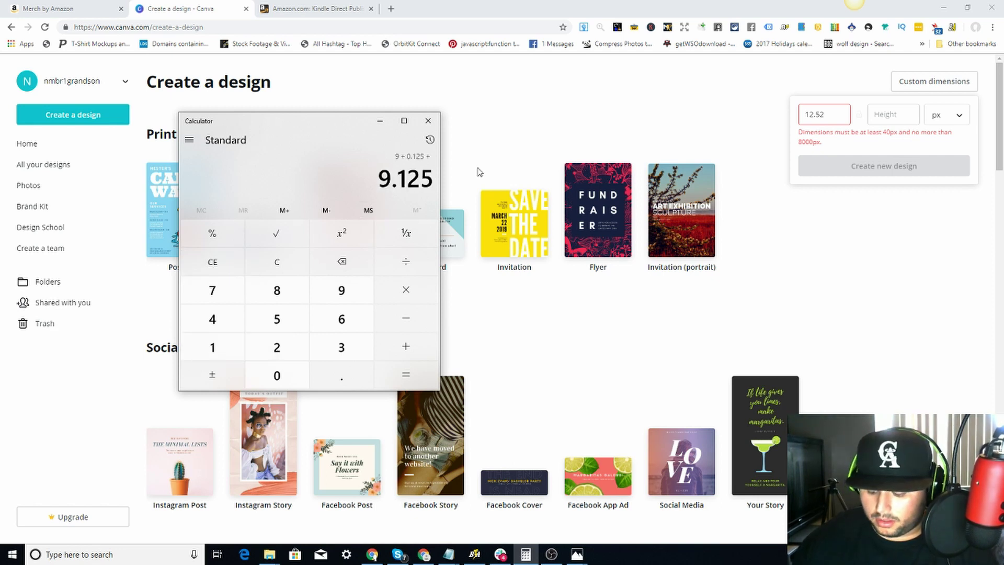
{"action": "type", "text": "0.125"}
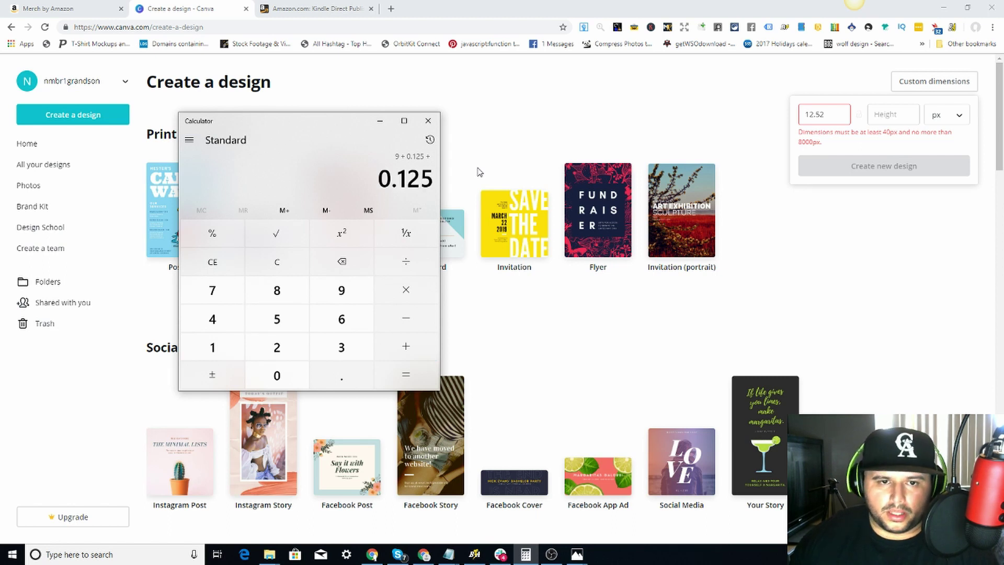
{"action": "key", "text": "Return"}
- Enter 9.25 as the custom design height in Canva and change the unit to inches
{"action": "left_click", "coordinate": [893, 114]}
{"action": "type", "text": "9.25"}
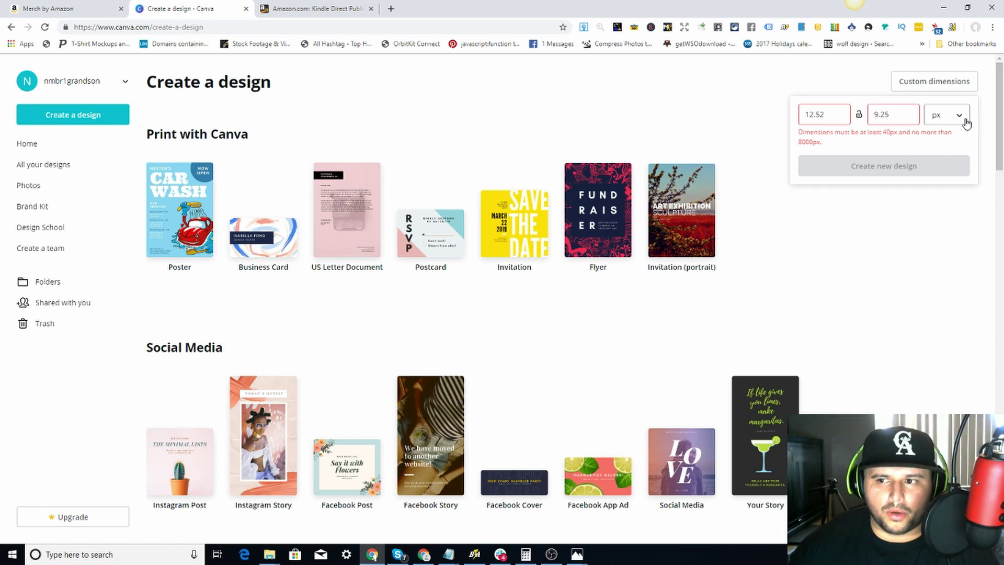
{"action": "left_click", "coordinate": [940, 123]}
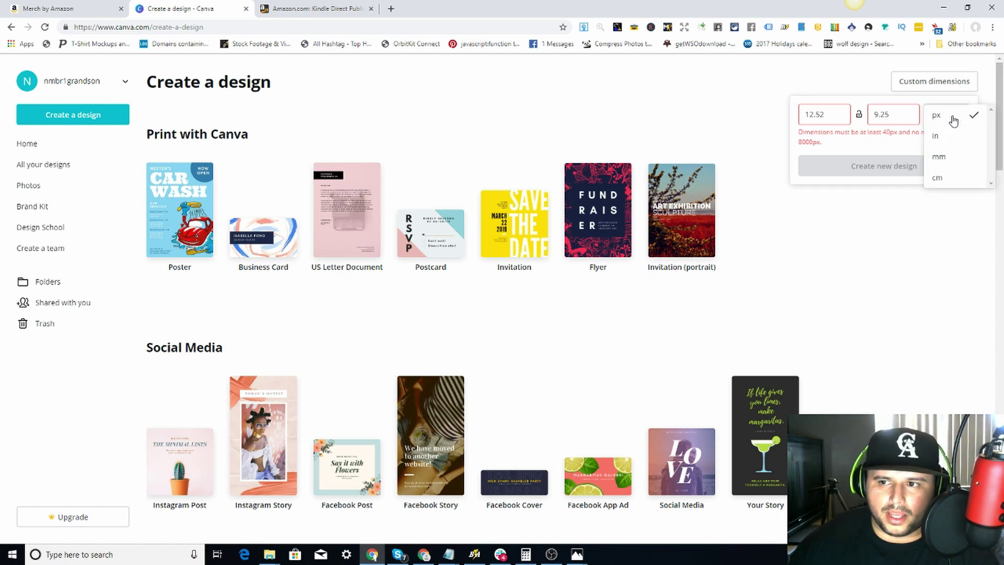
{"action": "left_click", "coordinate": [956, 137]}
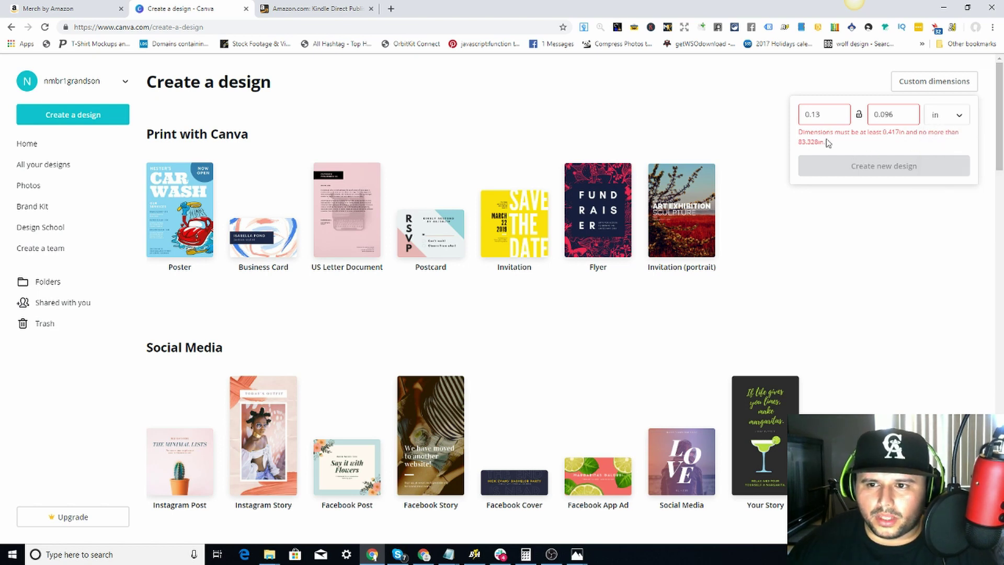
- Set the custom size to 12.52 by 9.25 inches and create the new design
{"action": "double_click", "coordinate": [823, 114]}
{"action": "type", "text": "12.52"}
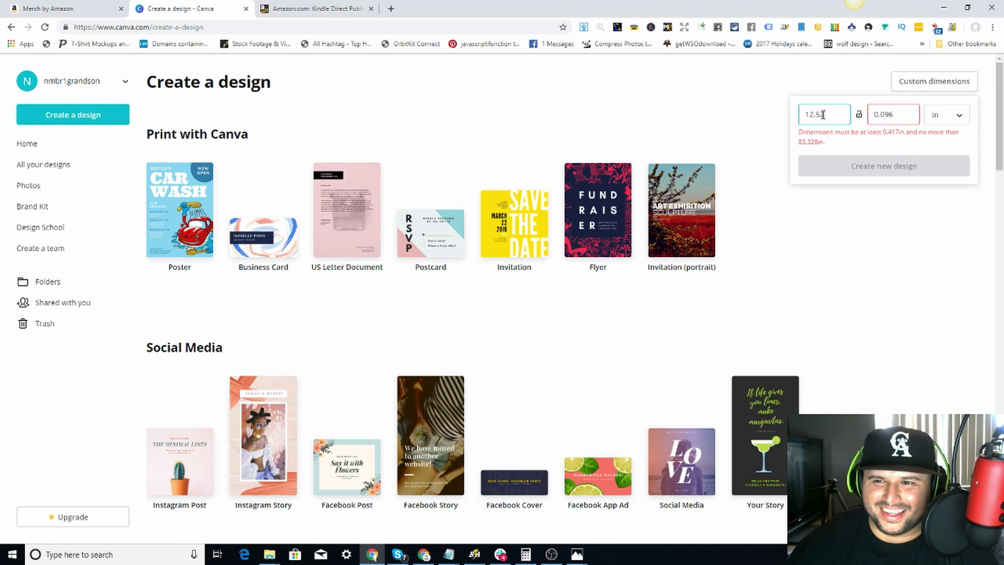
{"action": "double_click", "coordinate": [903, 119]}
{"action": "type", "text": "9.25"}
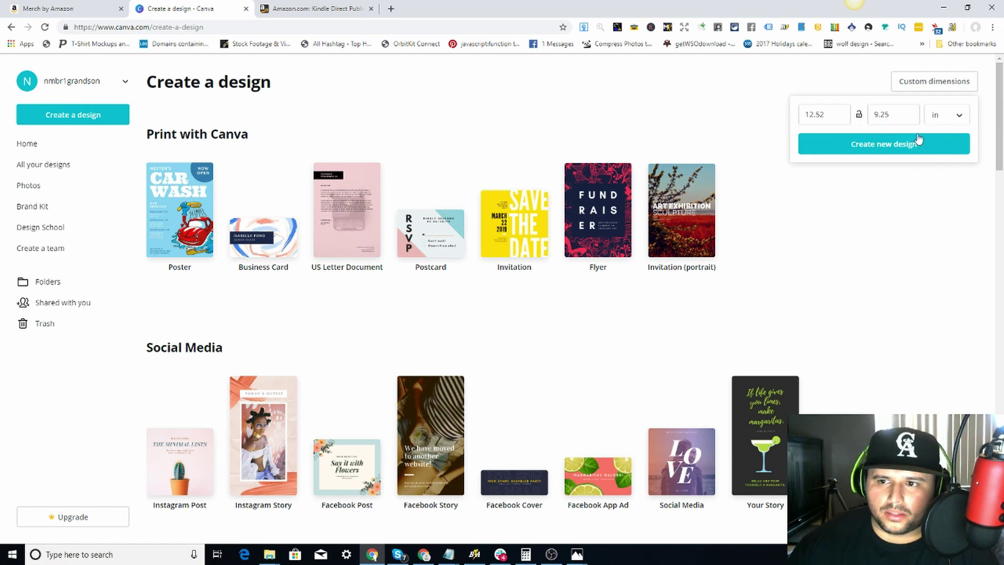
{"action": "left_click", "coordinate": [951, 116]}
{"action": "left_click", "coordinate": [951, 116]}
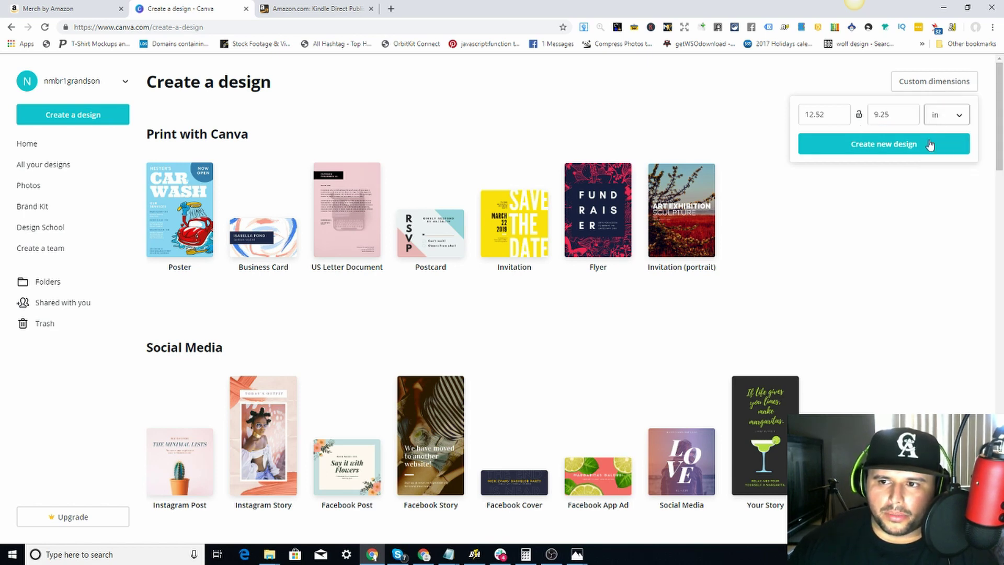
{"action": "left_click", "coordinate": [885, 154]}
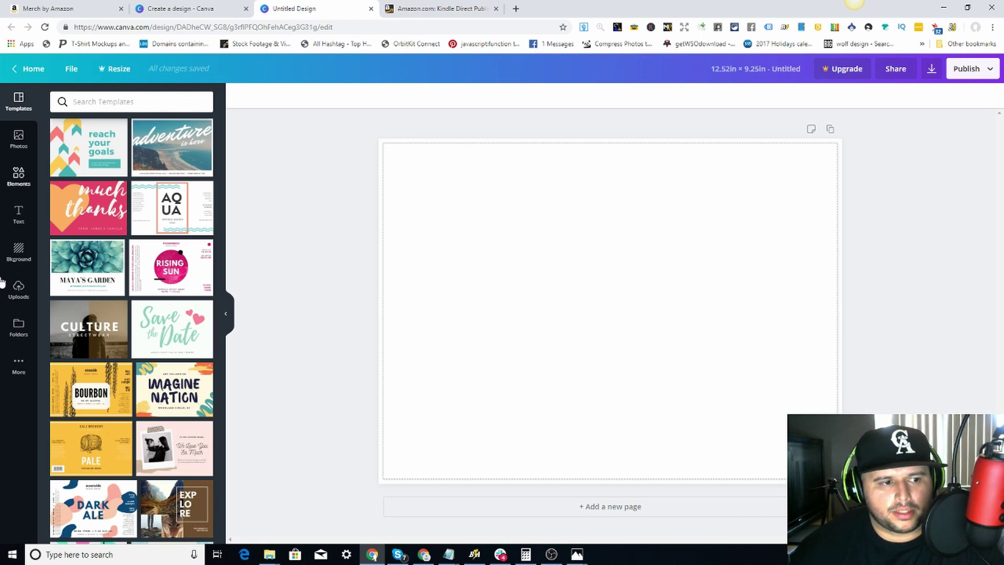
{"action": "left_click", "coordinate": [24, 150]}
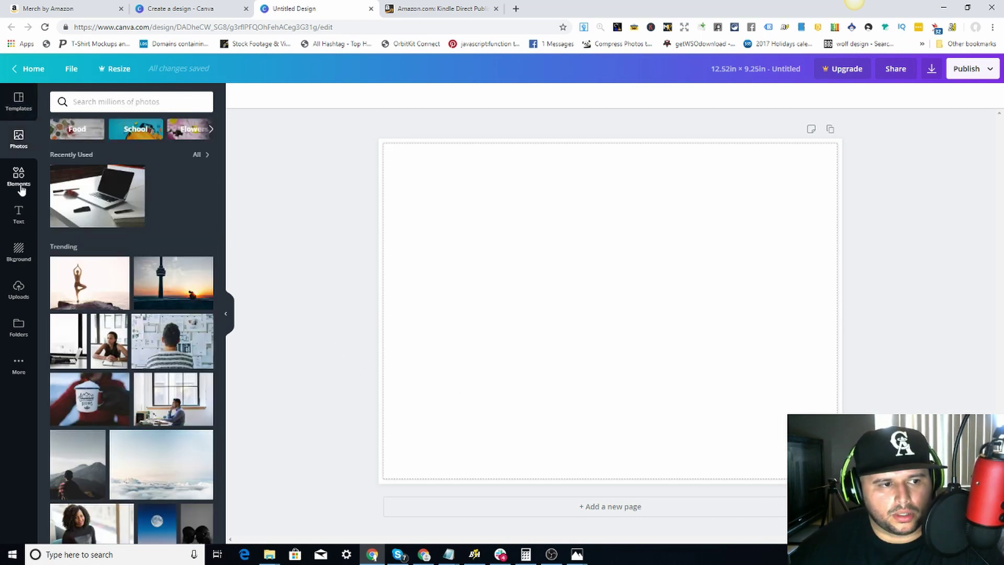
{"action": "left_click", "coordinate": [18, 255]}
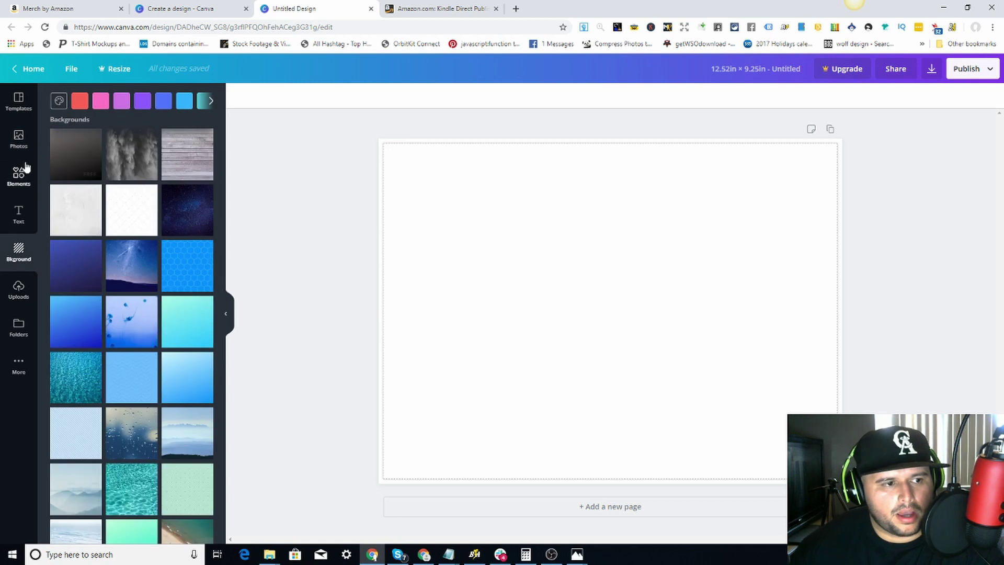
{"action": "left_click", "coordinate": [19, 174]}
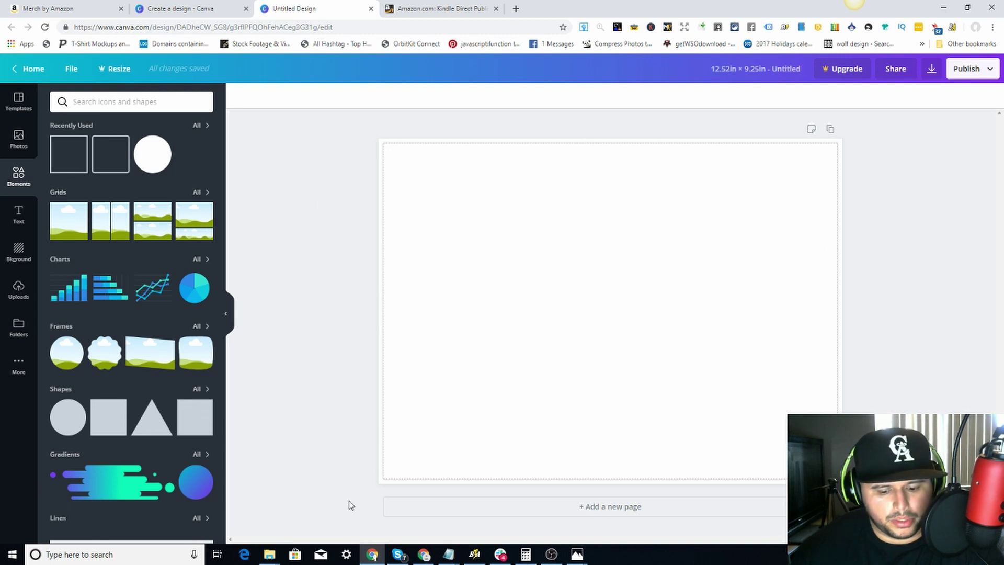
- Fill the cover's background with solid black from the default colors
{"action": "left_click", "coordinate": [19, 254]}
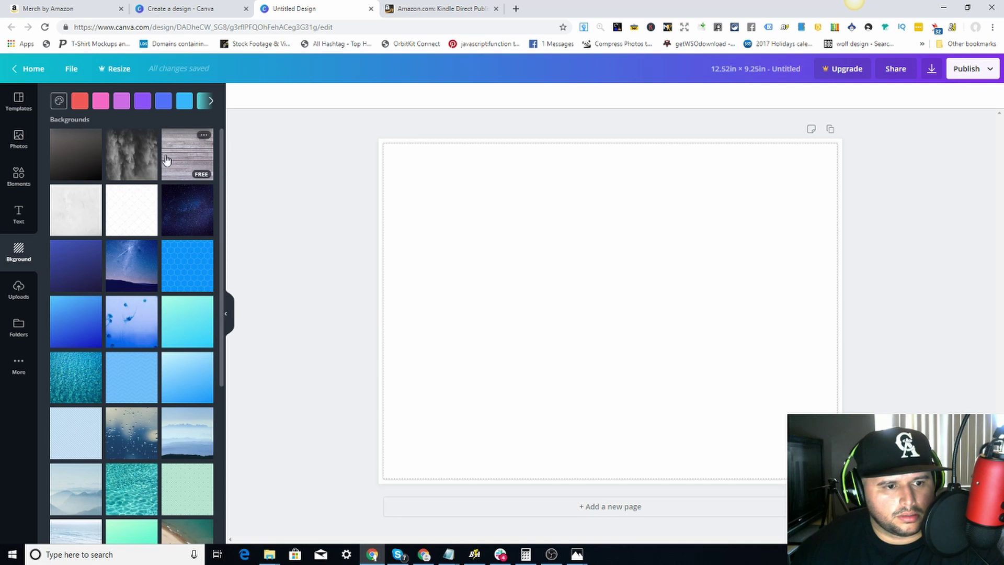
{"action": "left_click", "coordinate": [60, 100]}
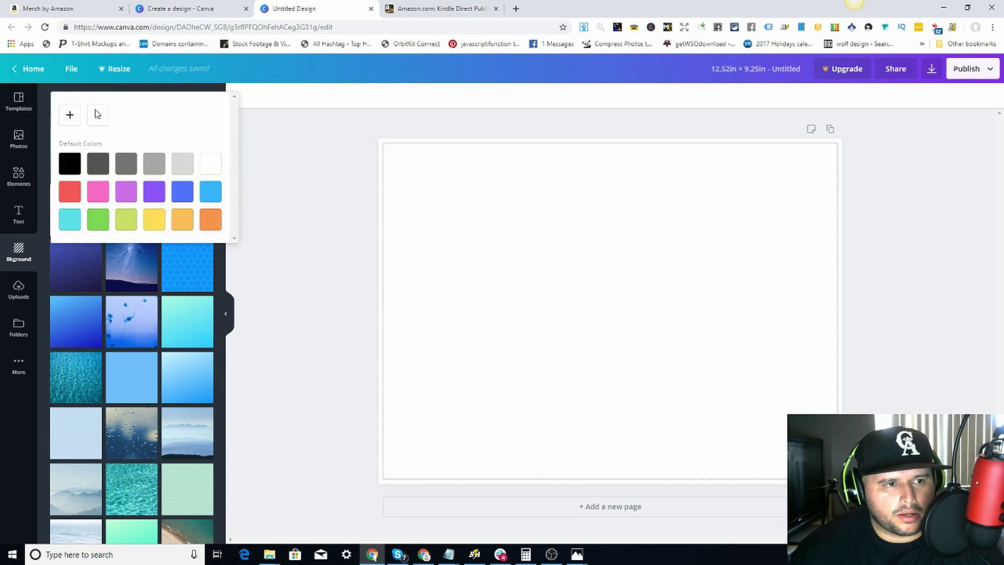
{"action": "left_click", "coordinate": [76, 162]}
{"action": "left_click", "coordinate": [318, 231]}
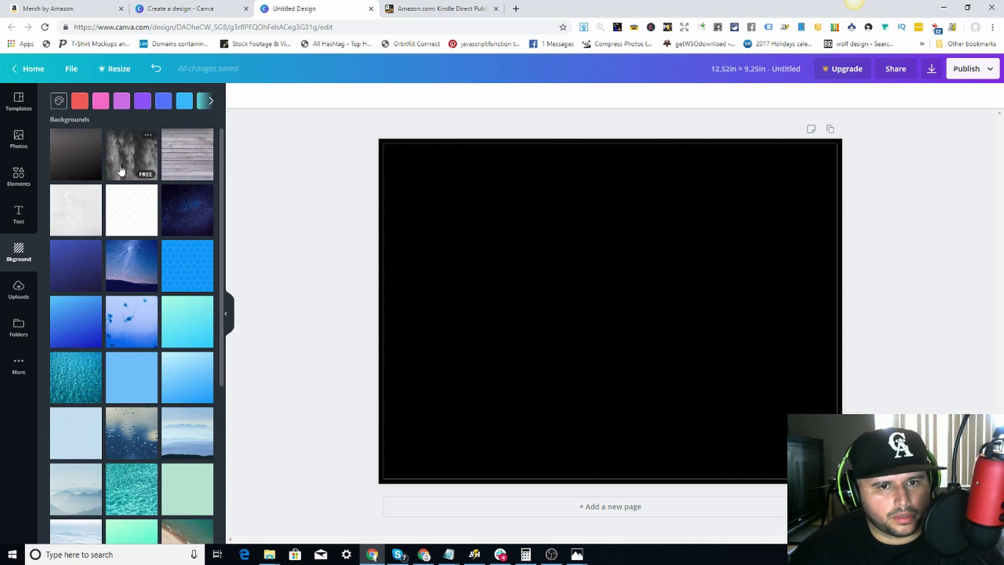
- Add the uploaded "I LIKE HIS POLE" fishing artwork to the cover and move it onto the front cover half
{"action": "left_click", "coordinate": [21, 293]}
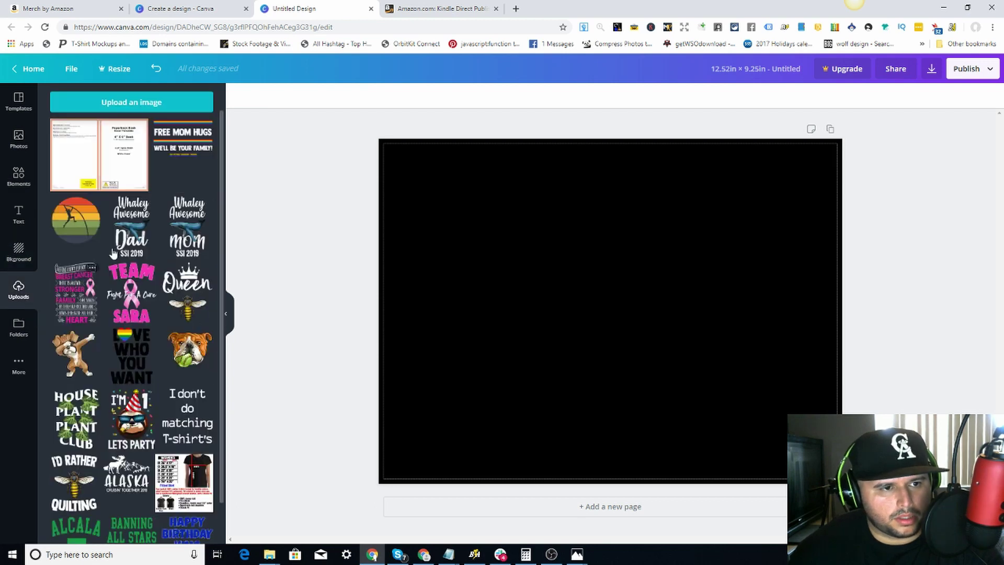
{"action": "scroll", "coordinate": [159, 222], "scroll_direction": "down", "scroll_amount": 3}
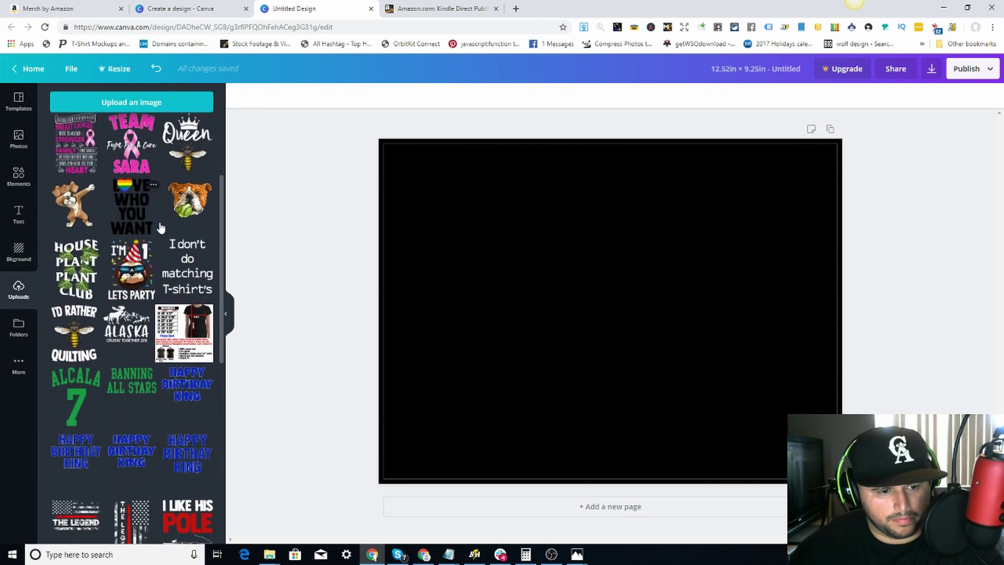
{"action": "scroll", "coordinate": [161, 227], "scroll_direction": "down", "scroll_amount": 3}
{"action": "left_click", "coordinate": [187, 364]}
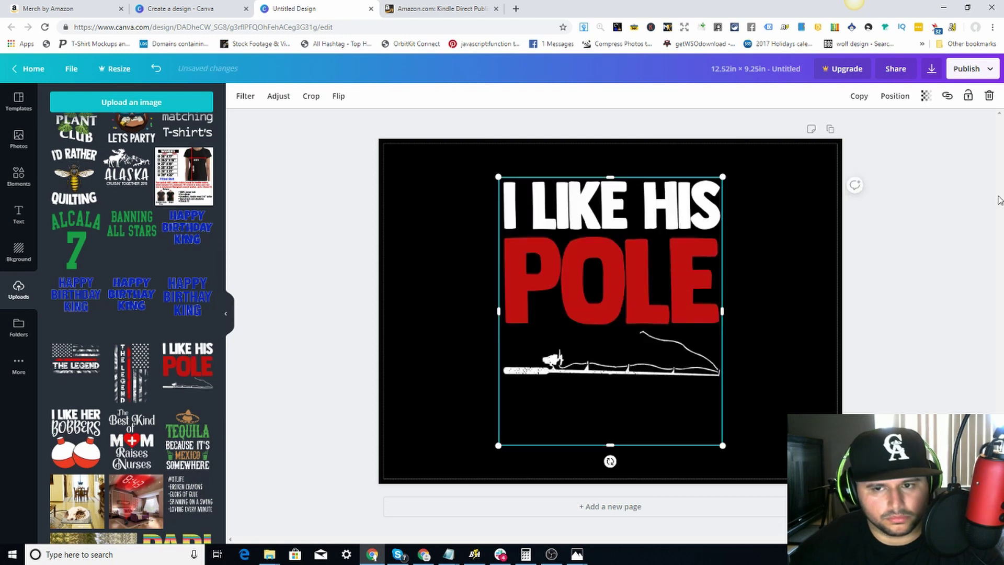
{"action": "left_click_drag", "start_coordinate": [558, 278], "coordinate": [668, 265]}
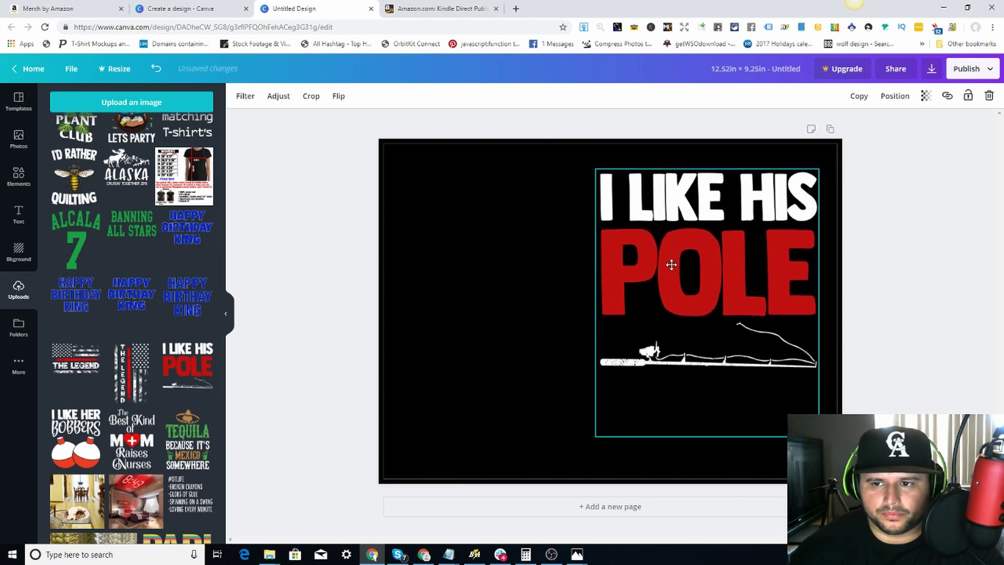
- Check the front cover, spine and bleed areas on the 6x9_BW_120.png template in Photos, and return to the Canva design
{"action": "mouse_move", "coordinate": [577, 554]}
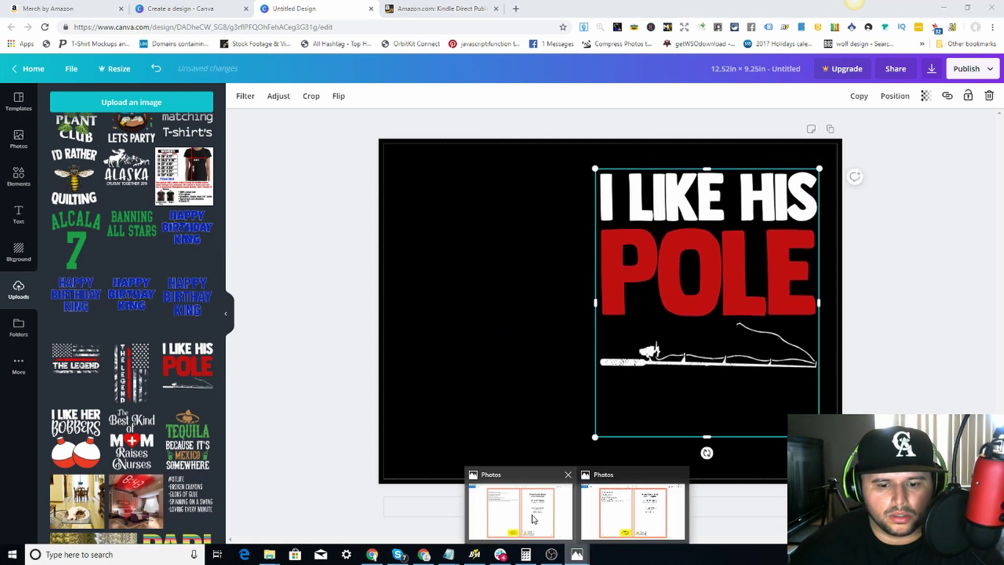
{"action": "left_click", "coordinate": [590, 505]}
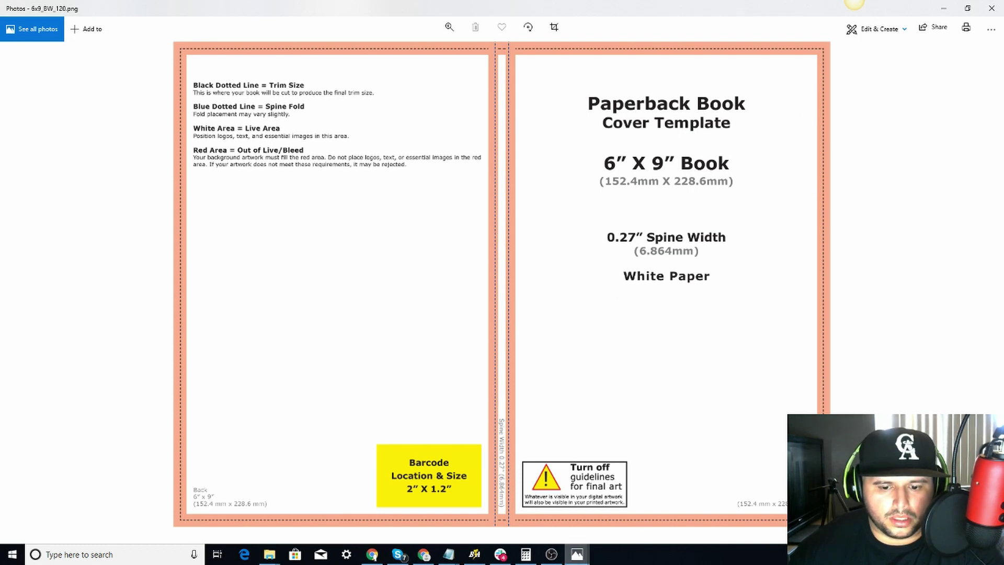
{"action": "left_click", "coordinate": [372, 555]}
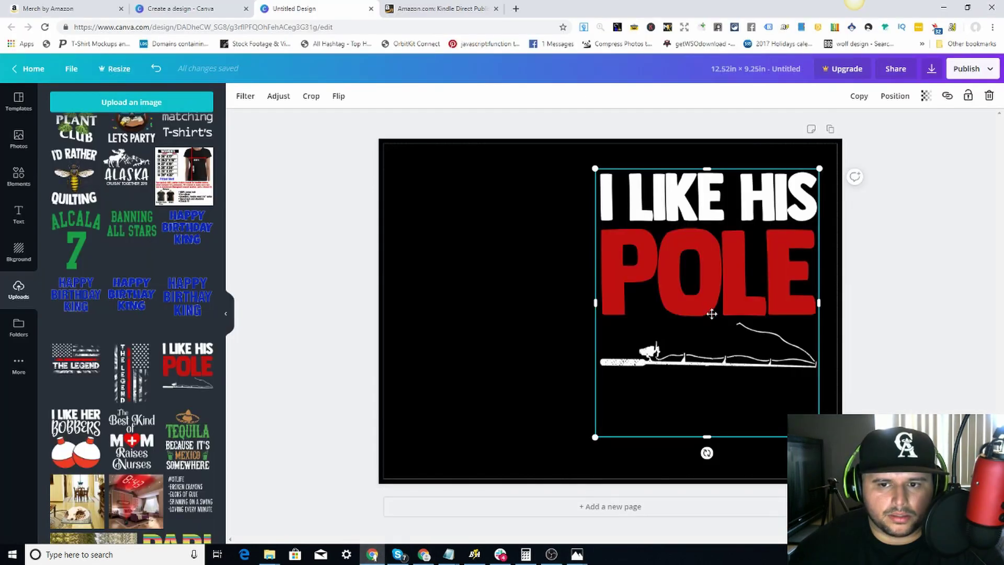
- Crop the empty strip below the fishing artwork, scale it down, and move it toward the front cover's outer edge
{"action": "mouse_move", "coordinate": [597, 301]}
{"action": "left_mouse_down"}
{"action": "mouse_move", "coordinate": [619, 302]}
{"action": "mouse_move", "coordinate": [595, 302]}
{"action": "left_mouse_up"}
{"action": "left_click_drag", "start_coordinate": [703, 437], "coordinate": [706, 401]}
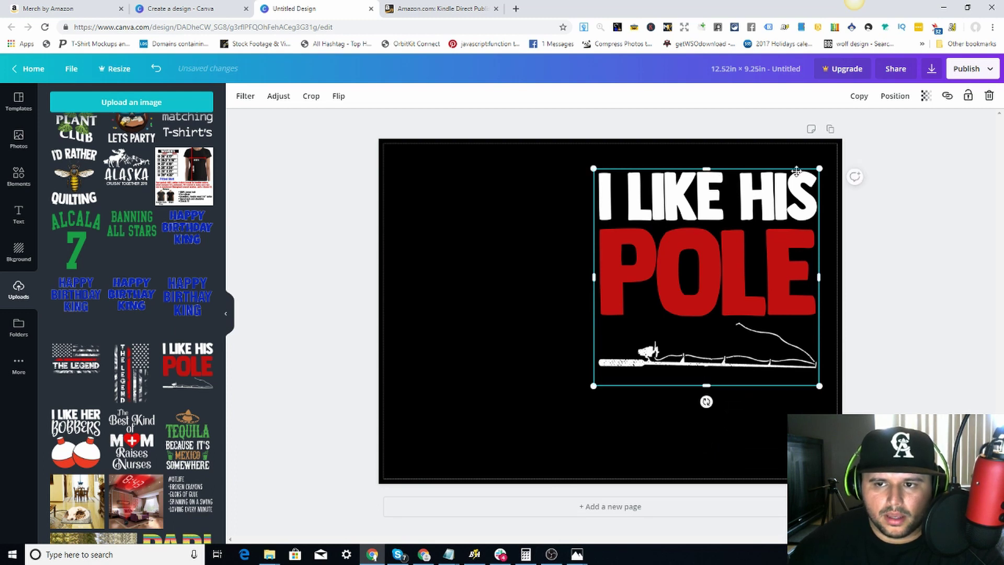
{"action": "left_click_drag", "start_coordinate": [820, 169], "coordinate": [782, 205]}
{"action": "left_click_drag", "start_coordinate": [682, 267], "coordinate": [754, 270]}
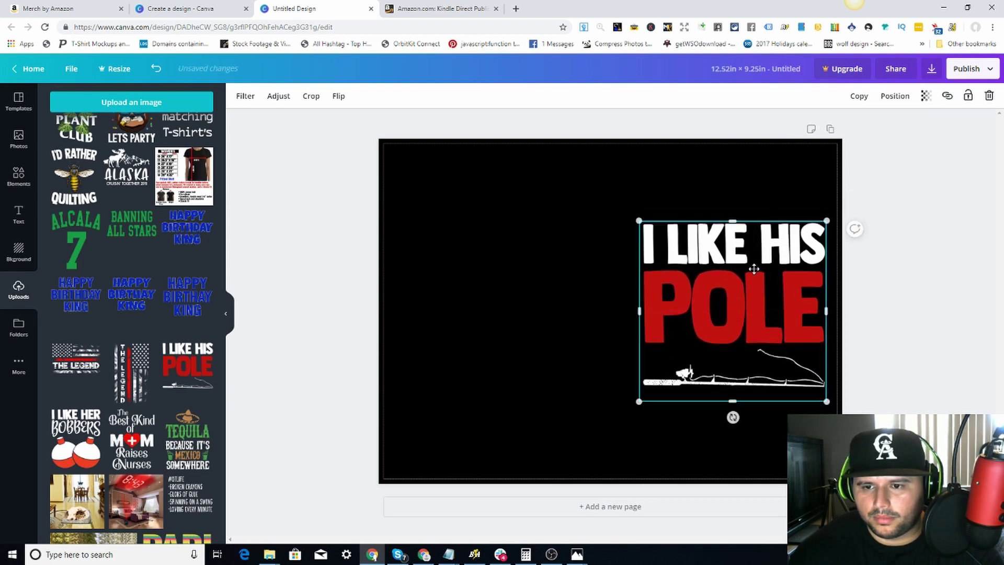
- Fine-tune the front artwork's size by its edges and corner, and nudge it slightly toward the outer edge
{"action": "left_click_drag", "start_coordinate": [734, 220], "coordinate": [733, 213]}
{"action": "left_click_drag", "start_coordinate": [827, 305], "coordinate": [832, 305]}
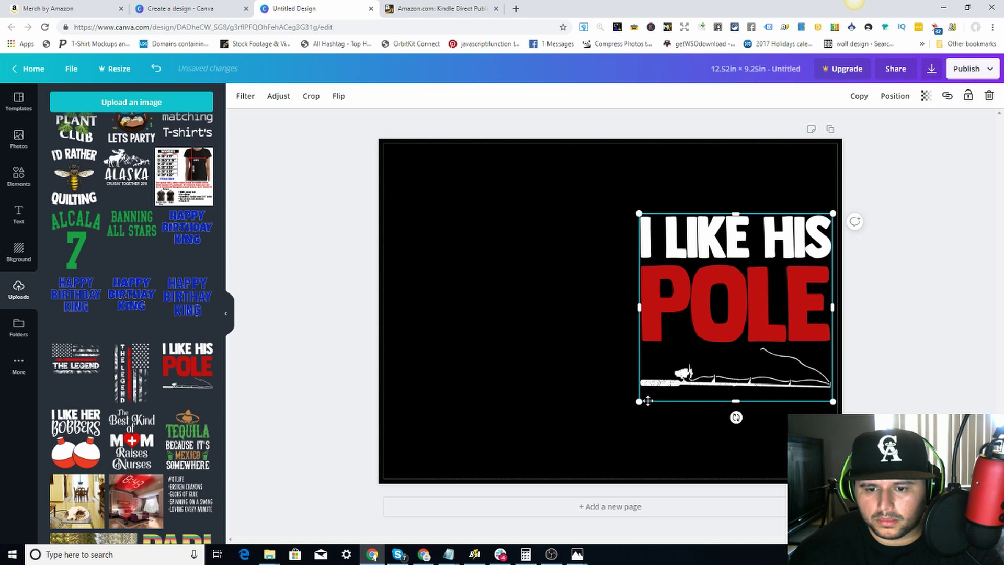
{"action": "left_click_drag", "start_coordinate": [639, 307], "coordinate": [632, 308]}
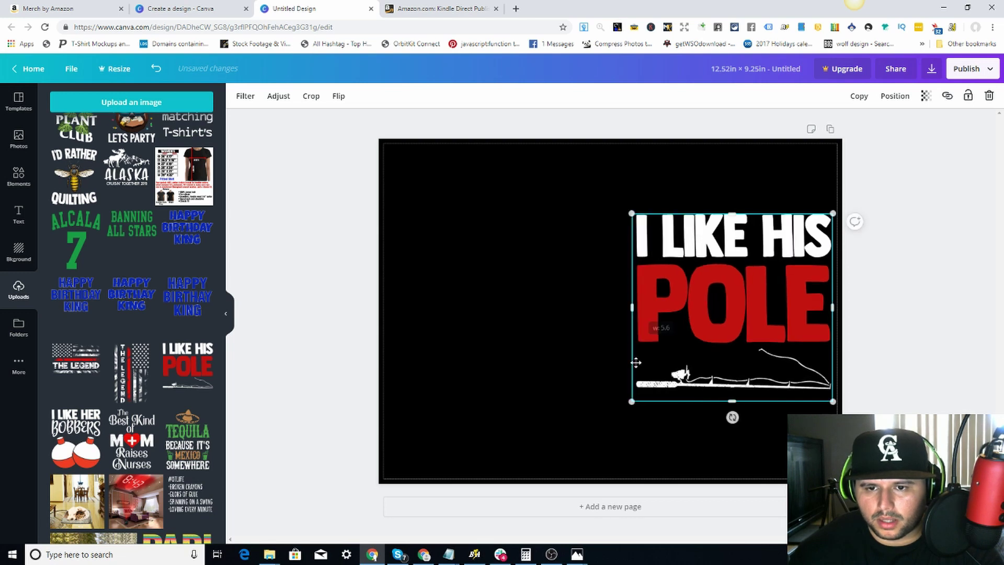
{"action": "left_click_drag", "start_coordinate": [731, 213], "coordinate": [731, 207]}
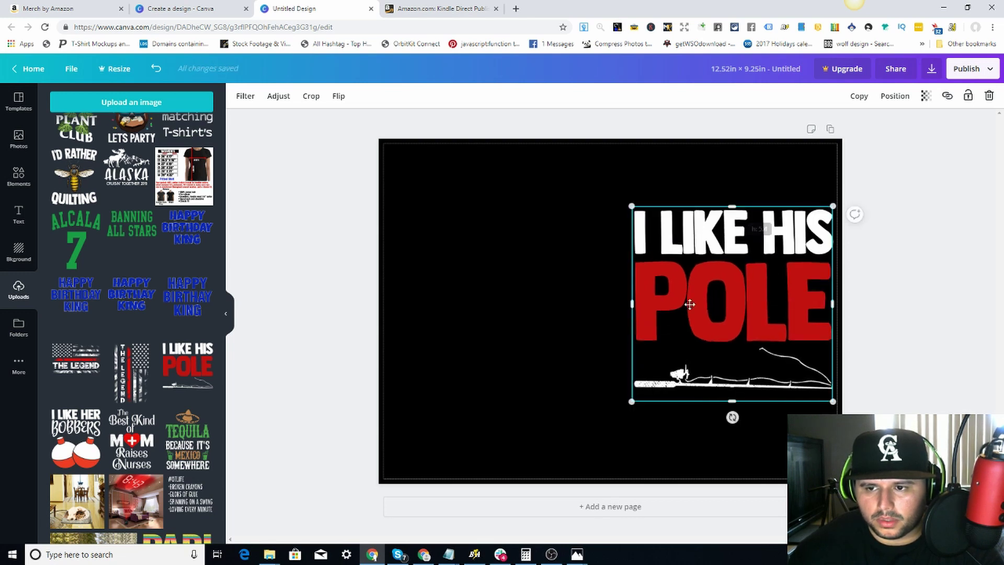
{"action": "left_click_drag", "start_coordinate": [632, 402], "coordinate": [647, 393]}
{"action": "left_click_drag", "start_coordinate": [736, 320], "coordinate": [777, 301]}
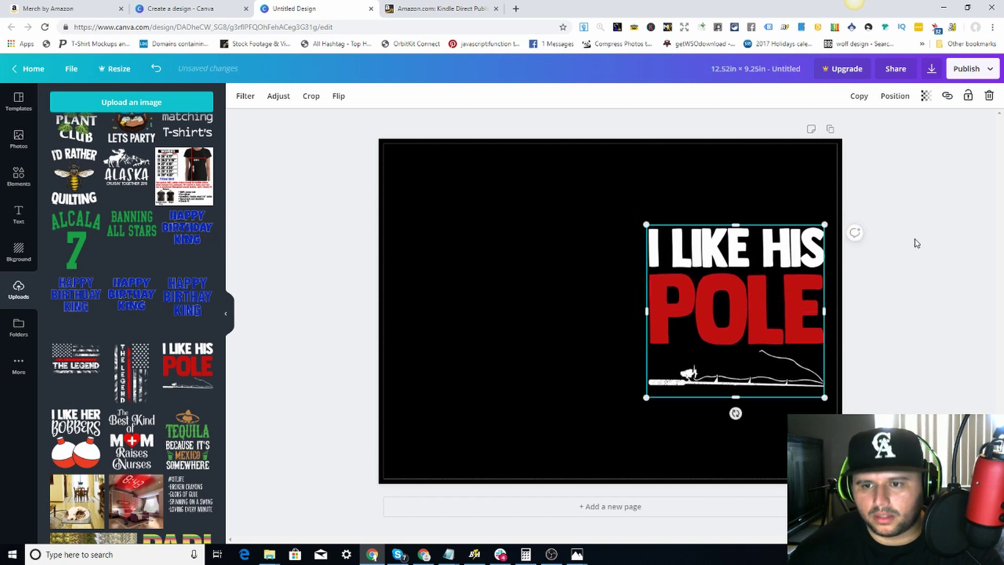
{"action": "left_click", "coordinate": [948, 232]}
{"action": "left_click", "coordinate": [746, 282]}
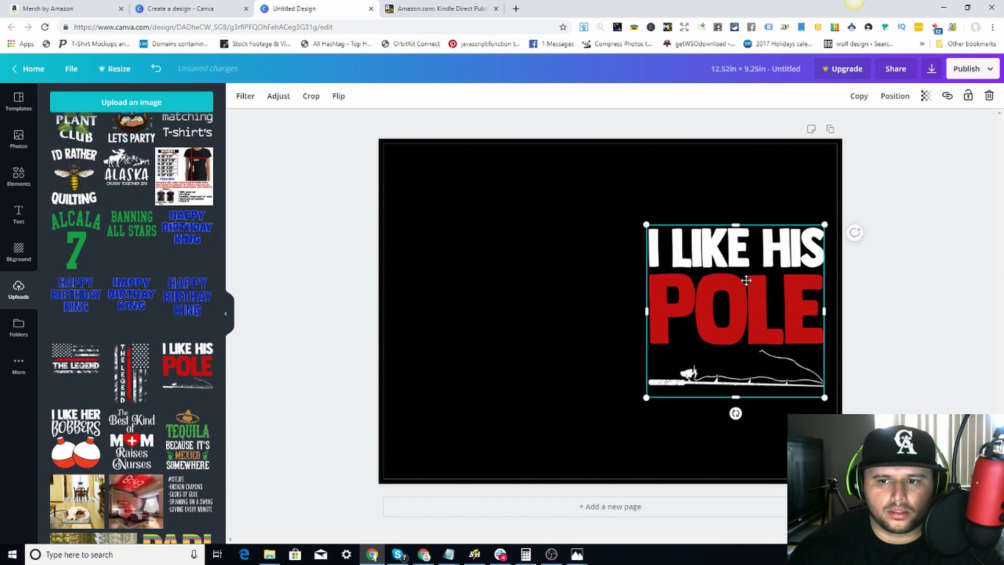
{"action": "left_click_drag", "start_coordinate": [748, 278], "coordinate": [749, 281]}
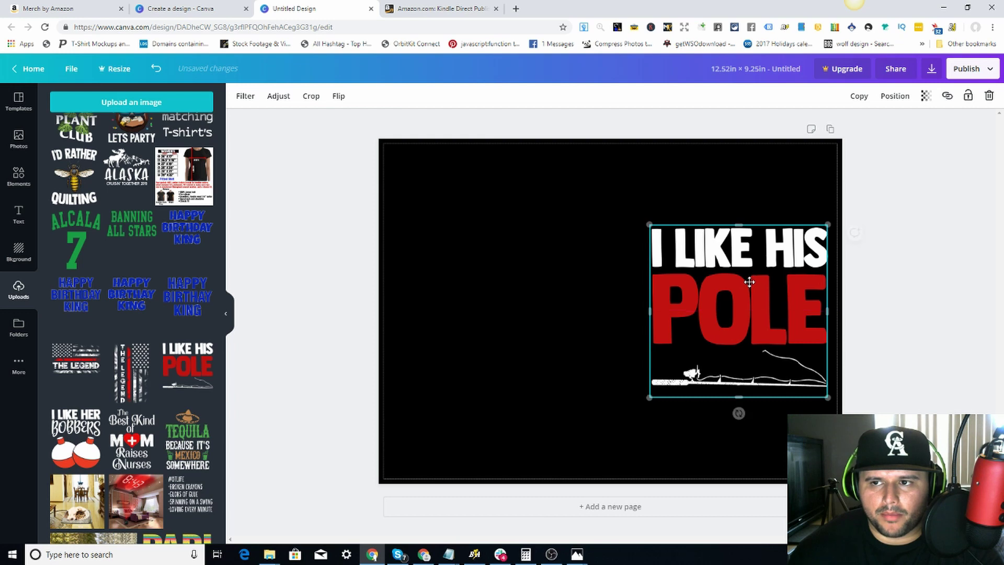
- Try aligning the artwork to the center of the page, and move it back onto the front cover half
{"action": "left_click", "coordinate": [924, 98]}
{"action": "left_click", "coordinate": [895, 96]}
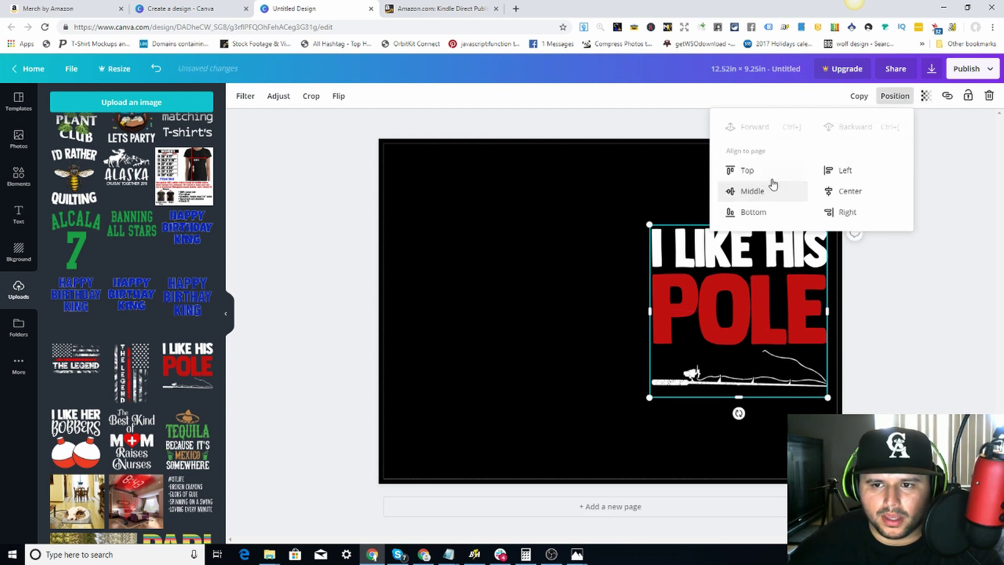
{"action": "left_click", "coordinate": [837, 193]}
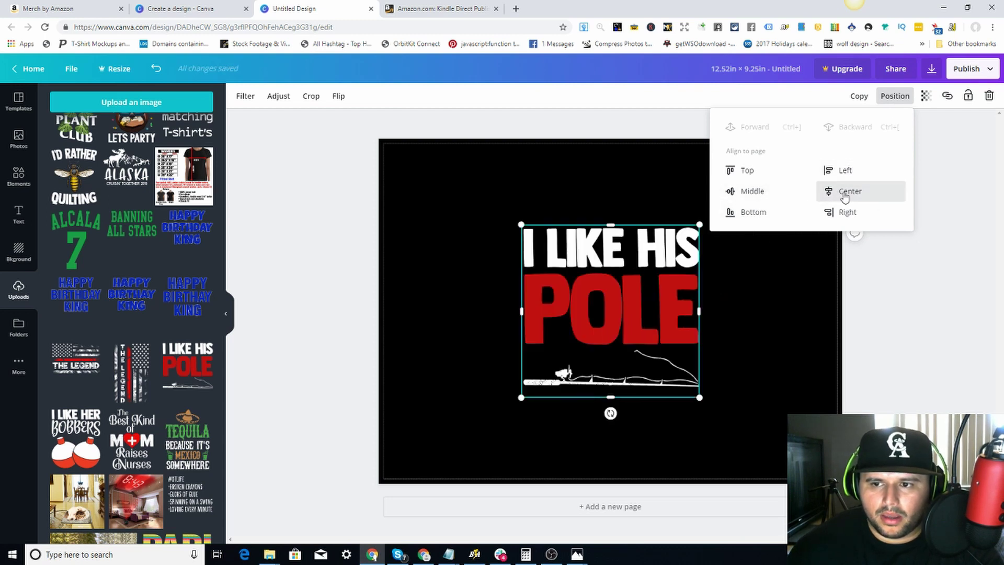
{"action": "left_click_drag", "start_coordinate": [613, 272], "coordinate": [617, 272]}
{"action": "left_click_drag", "start_coordinate": [616, 273], "coordinate": [764, 281]}
{"action": "left_click", "coordinate": [918, 247]}
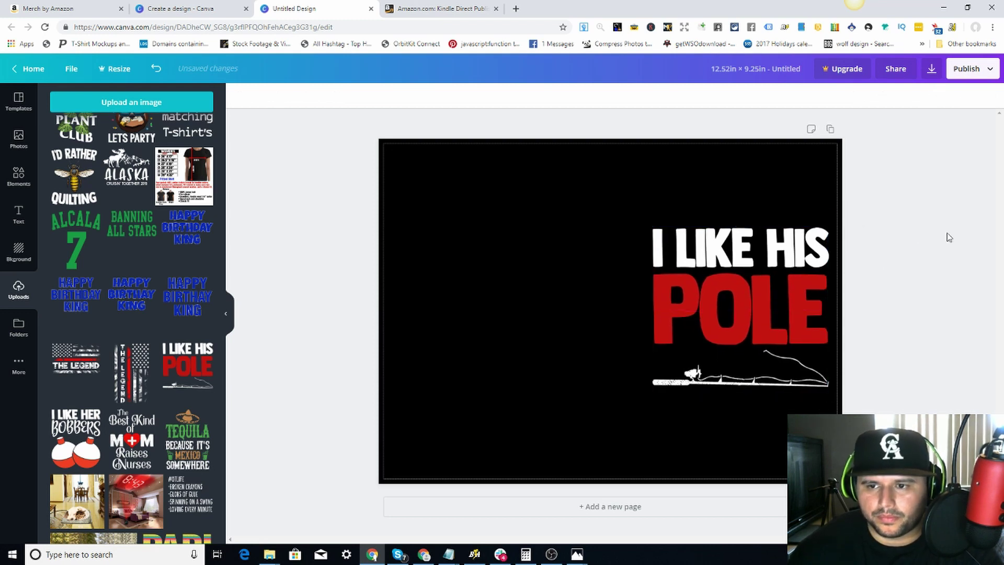
- Trim the front artwork's upper edge, widen its inner edge slightly, and enlarge it a little from the outer corner
{"action": "left_click", "coordinate": [754, 242]}
{"action": "left_click_drag", "start_coordinate": [740, 225], "coordinate": [742, 228]}
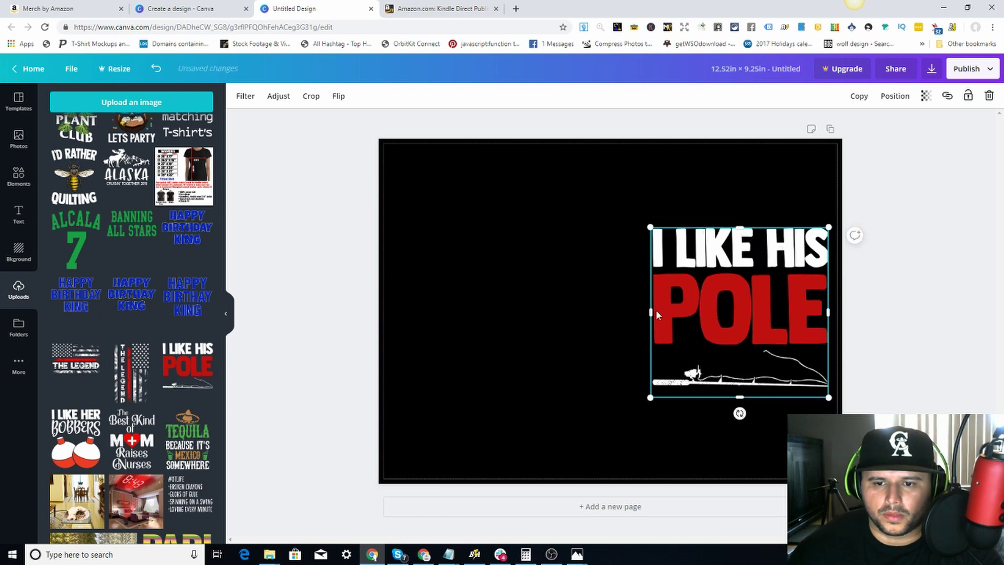
{"action": "left_click_drag", "start_coordinate": [652, 312], "coordinate": [649, 312]}
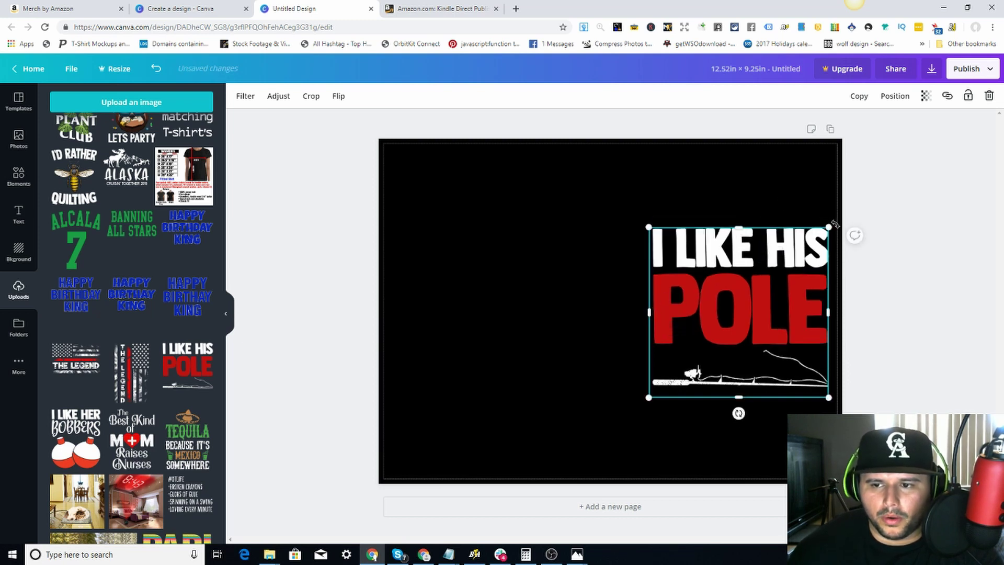
{"action": "left_click_drag", "start_coordinate": [831, 226], "coordinate": [833, 224]}
{"action": "left_click", "coordinate": [892, 233]}
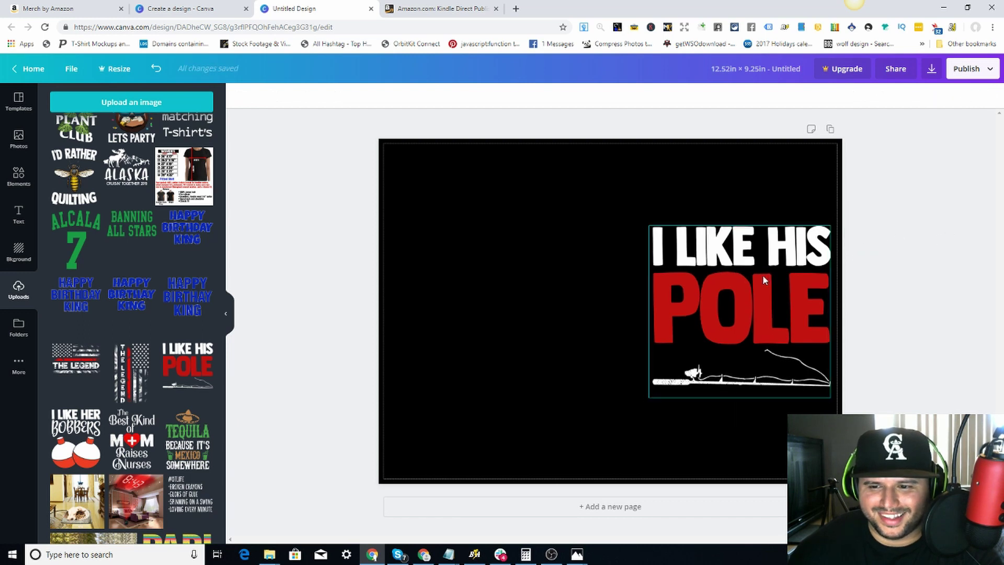
{"action": "left_click_drag", "start_coordinate": [725, 265], "coordinate": [724, 263]}
{"action": "left_click", "coordinate": [856, 234]}
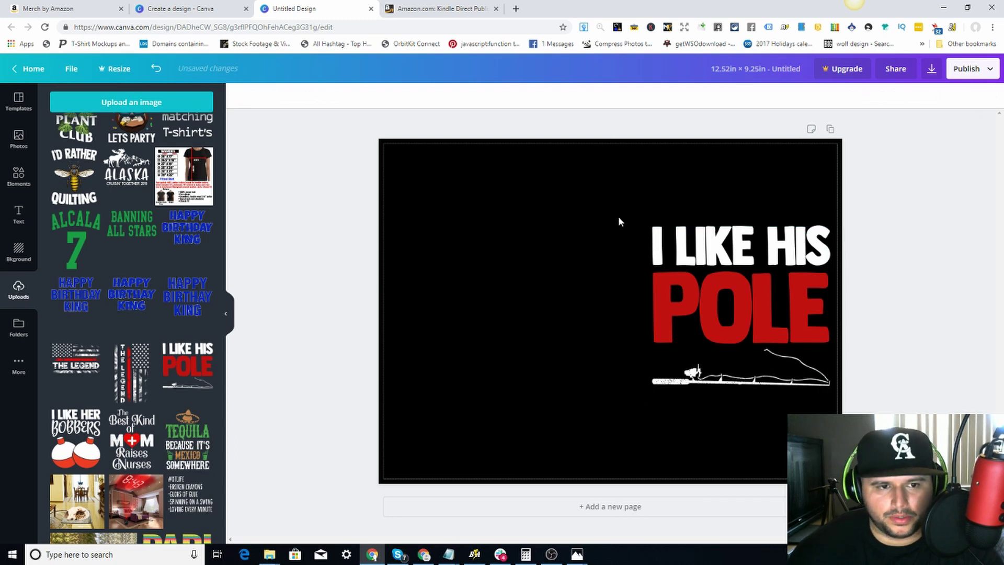
- Download the cover as a PDF Print file and dismiss the Canva Pro trial offer
{"action": "left_click", "coordinate": [931, 69]}
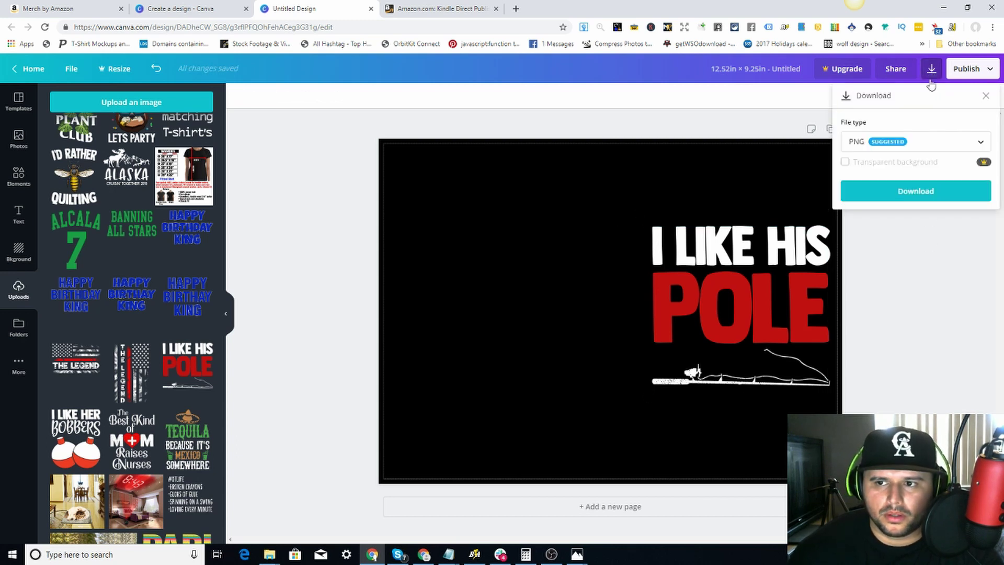
{"action": "left_click", "coordinate": [930, 68]}
{"action": "left_click", "coordinate": [929, 68]}
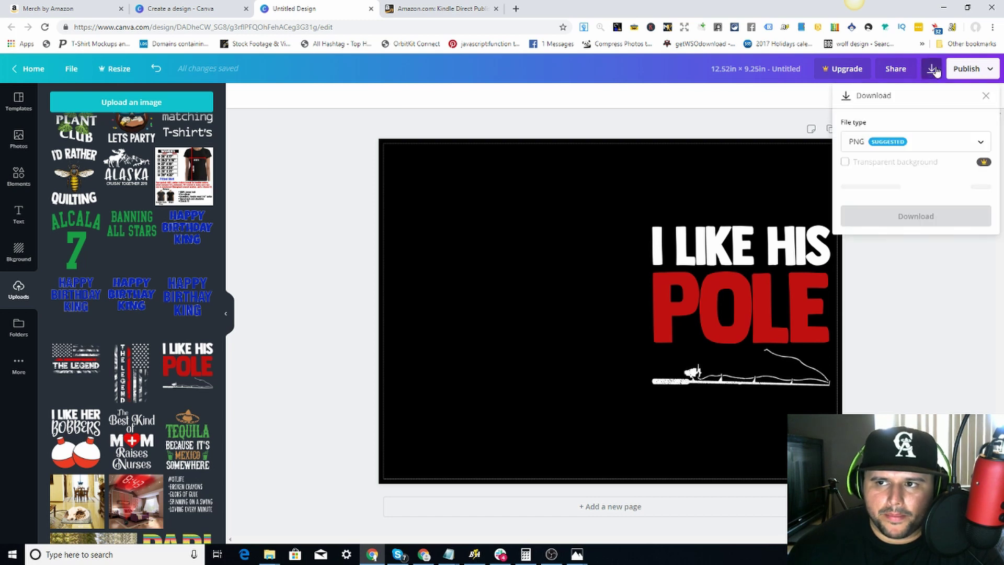
{"action": "left_click", "coordinate": [879, 149]}
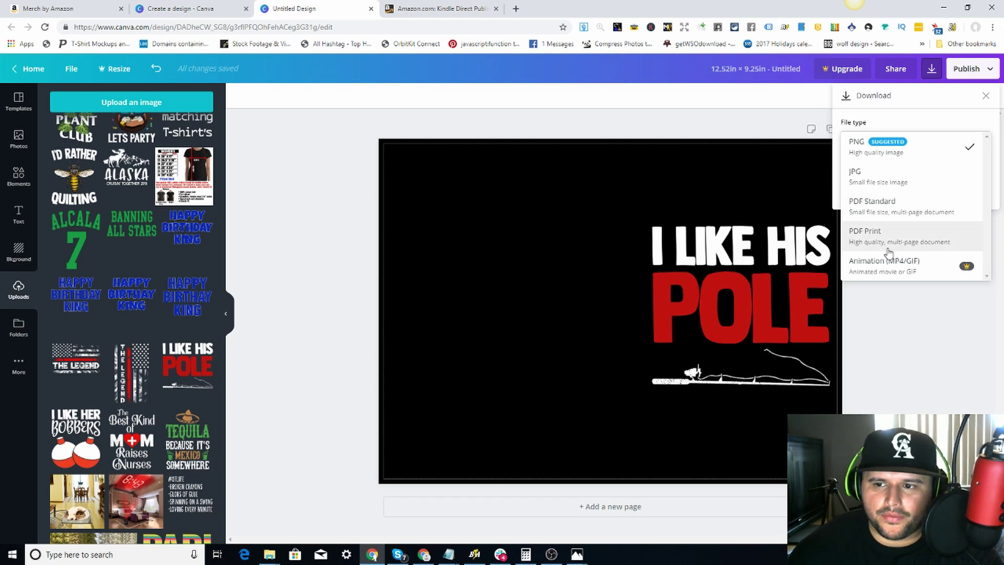
{"action": "left_click", "coordinate": [925, 244]}
{"action": "left_click", "coordinate": [917, 194]}
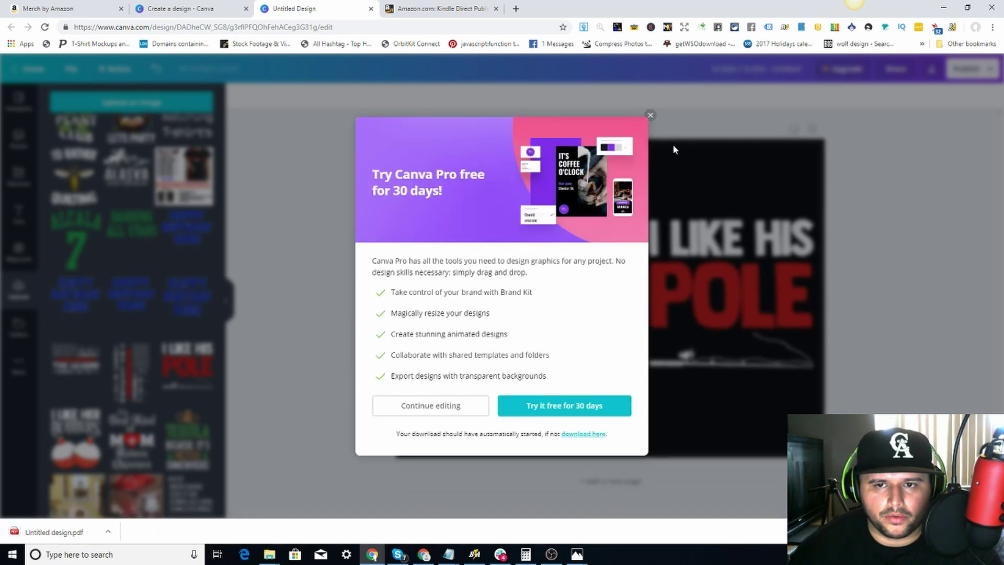
{"action": "left_click", "coordinate": [650, 116]}
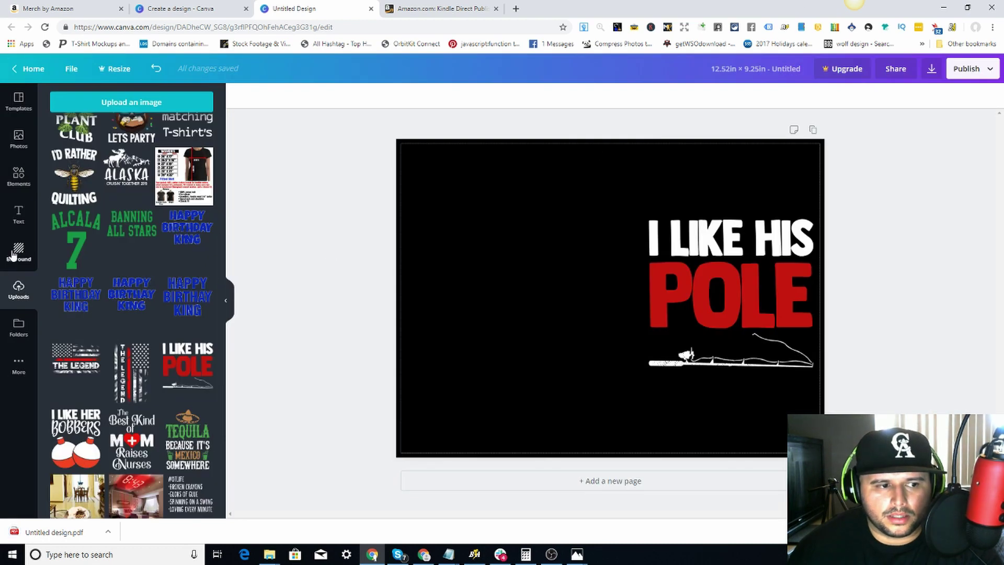
- Add a second "I LIKE HIS POLE" artwork to the back cover half, scaled and positioned level with the front one
{"action": "left_click", "coordinate": [180, 373]}
{"action": "left_click_drag", "start_coordinate": [613, 254], "coordinate": [517, 294]}
{"action": "mouse_move", "coordinate": [523, 259]}
{"action": "left_mouse_down"}
{"action": "mouse_move", "coordinate": [504, 262]}
{"action": "mouse_move", "coordinate": [517, 264]}
{"action": "left_mouse_up"}
{"action": "left_click_drag", "start_coordinate": [504, 451], "coordinate": [570, 397]}
{"action": "mouse_move", "coordinate": [511, 269]}
{"action": "left_mouse_down"}
{"action": "mouse_move", "coordinate": [519, 283]}
{"action": "mouse_move", "coordinate": [513, 254]}
{"action": "mouse_move", "coordinate": [500, 273]}
{"action": "mouse_move", "coordinate": [529, 246]}
{"action": "mouse_move", "coordinate": [498, 269]}
{"action": "left_mouse_up"}
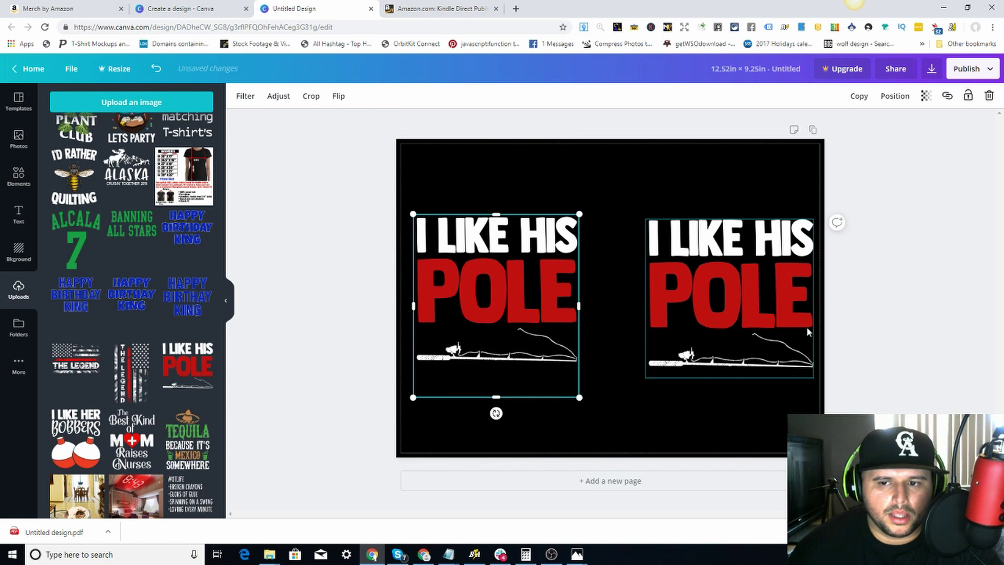
{"action": "mouse_move", "coordinate": [496, 259]}
{"action": "left_mouse_down"}
{"action": "mouse_move", "coordinate": [494, 273]}
{"action": "mouse_move", "coordinate": [494, 264]}
{"action": "left_mouse_up"}
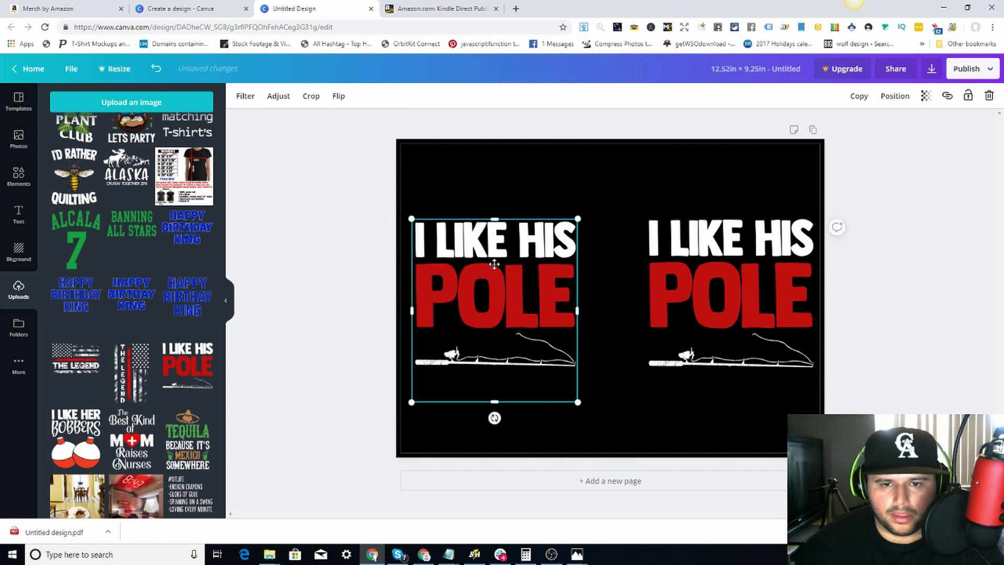
- Delete the "I LIKE HIS POLE" artwork from the back cover half, keeping only the front one
{"action": "key", "text": "Delete"}
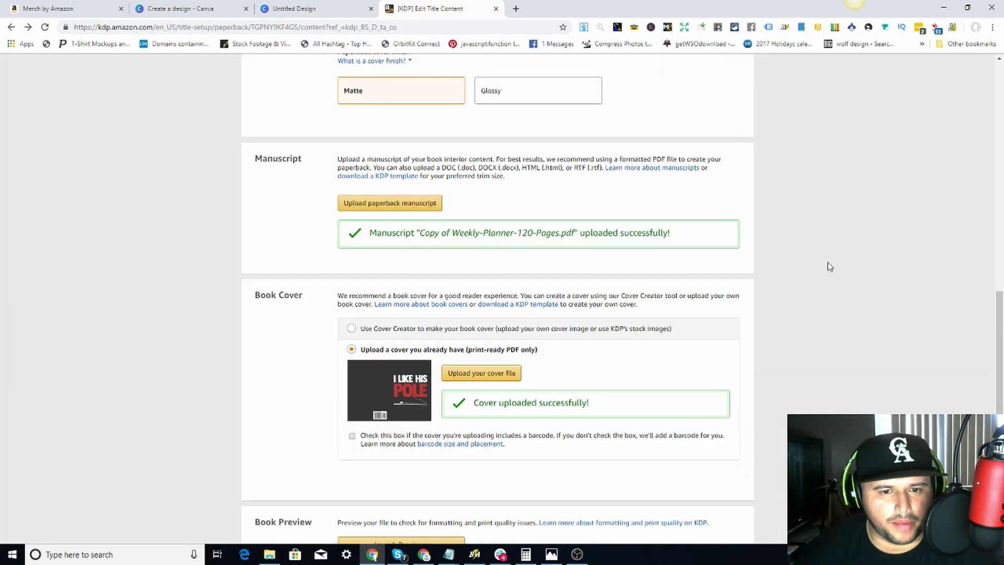
- On the KDP paperback content page, launch the print preview of the uploaded manuscript and cover
{"action": "scroll", "coordinate": [821, 251], "scroll_direction": "down", "scroll_amount": 3}
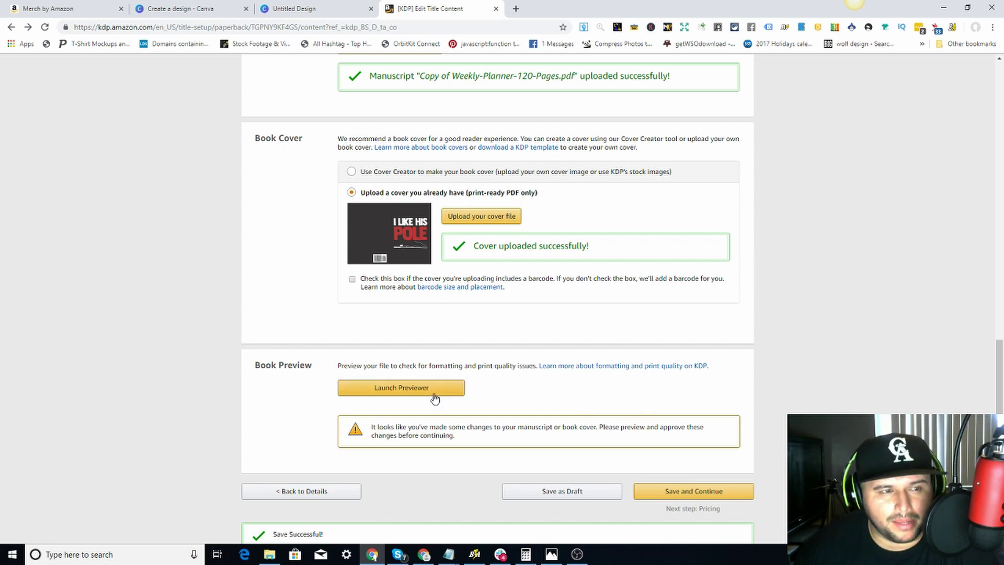
{"action": "left_click", "coordinate": [417, 388]}
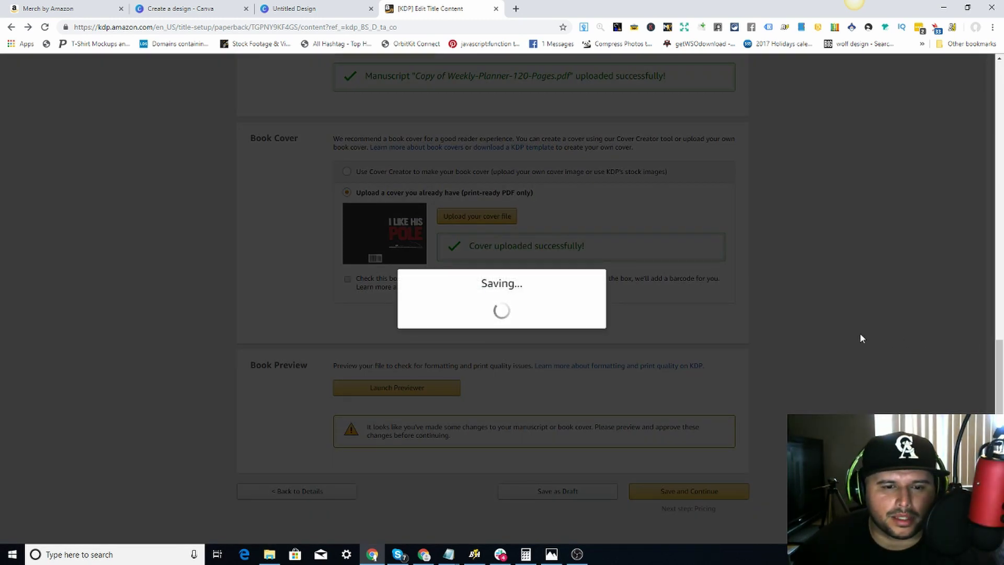
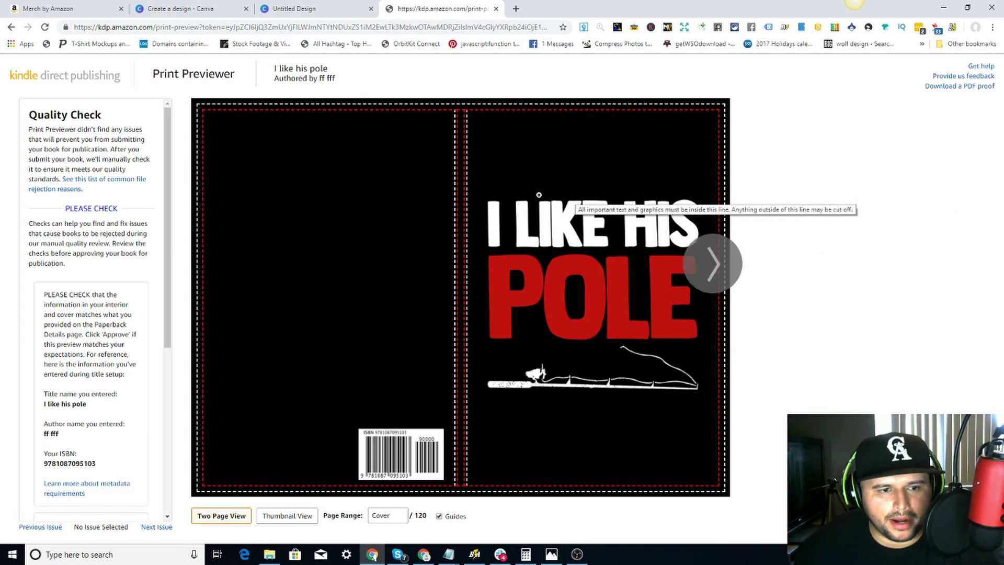
- Examine the front cover close up, checking the artwork's distance from the red safe-area line and white trim line along the outer edge
{"action": "left_click", "coordinate": [721, 157]}
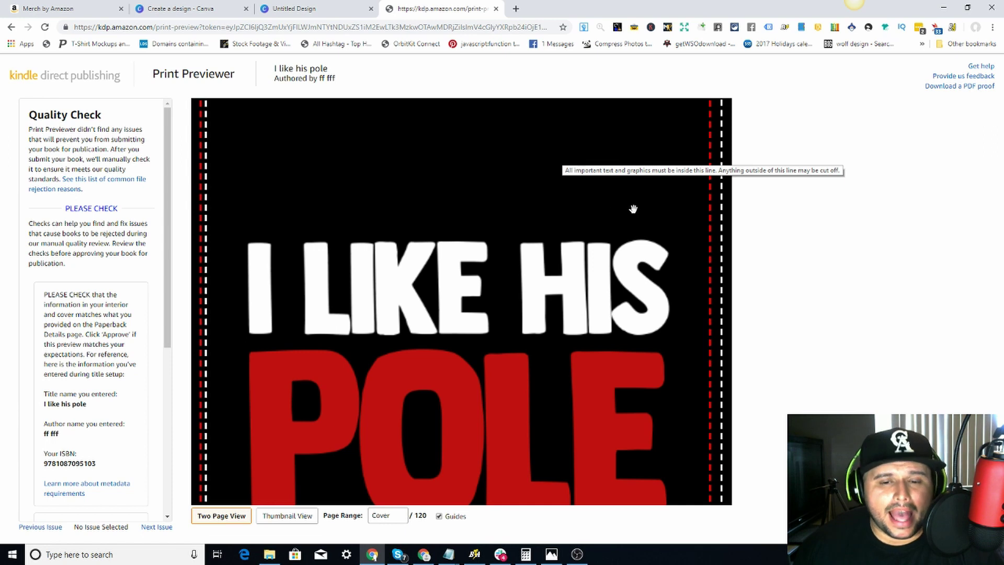
{"action": "left_click", "coordinate": [664, 246]}
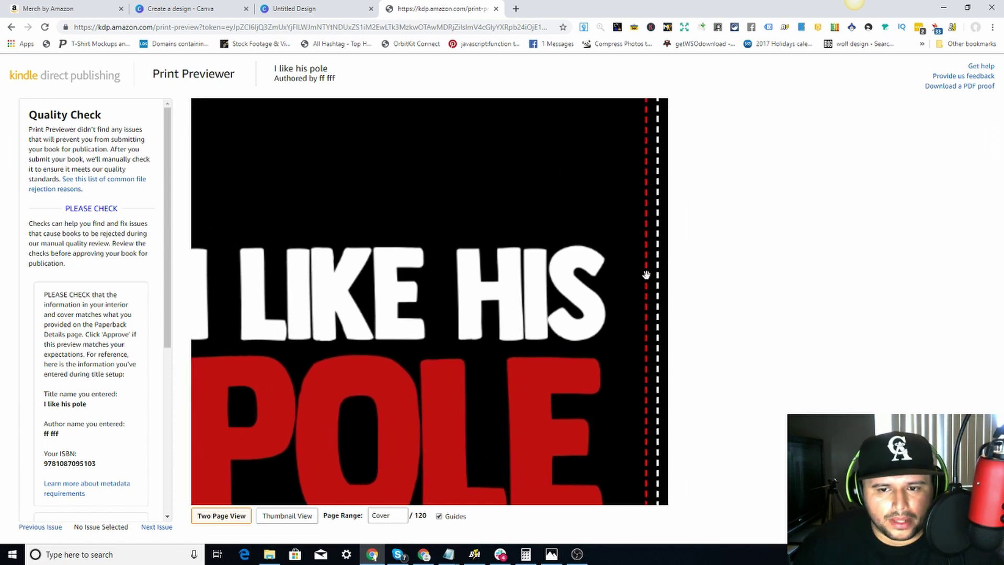
{"action": "left_click", "coordinate": [696, 260]}
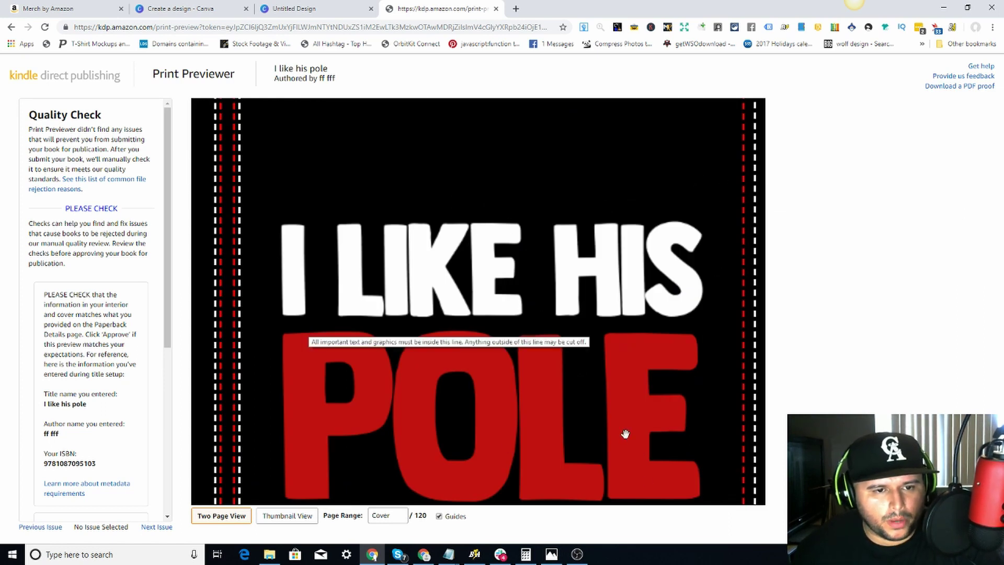
{"action": "left_click", "coordinate": [755, 339]}
{"action": "left_click", "coordinate": [676, 225]}
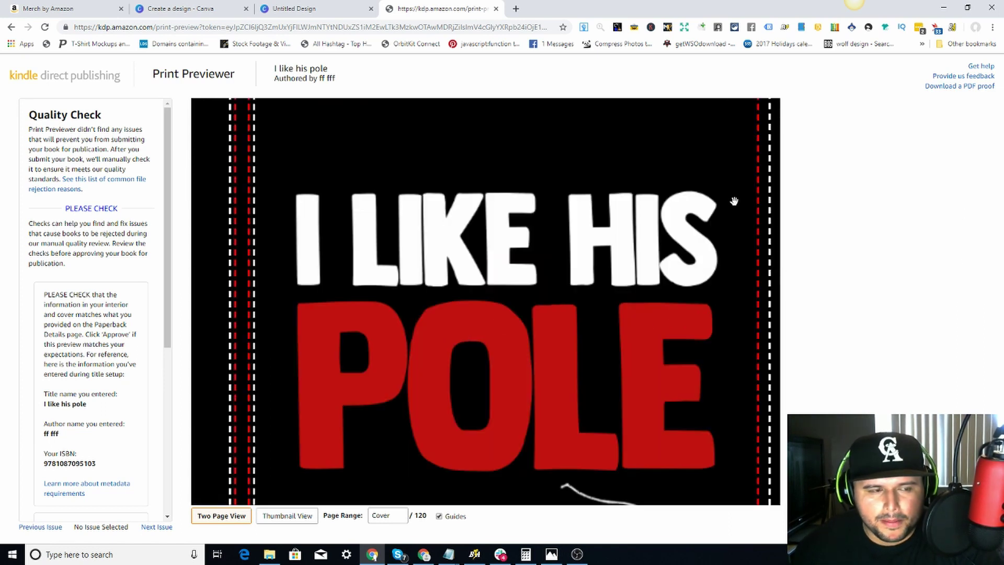
{"action": "left_click_drag", "start_coordinate": [707, 207], "coordinate": [589, 208]}
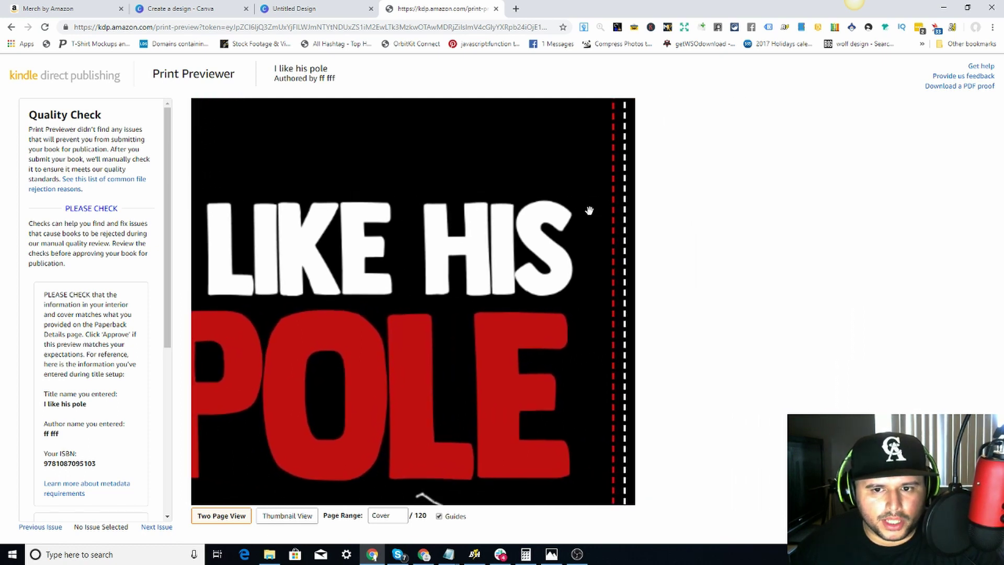
{"action": "left_click", "coordinate": [624, 197]}
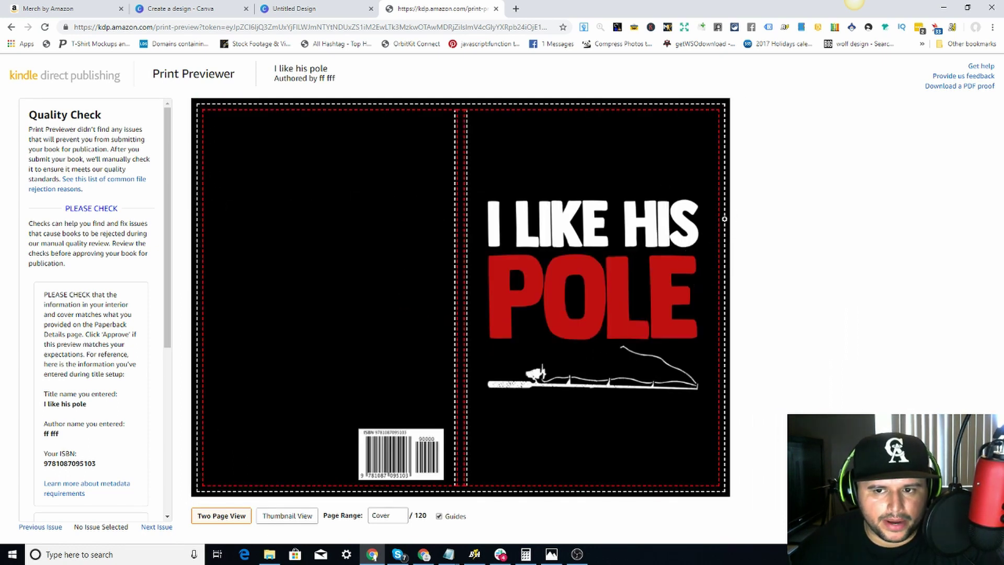
{"action": "left_click", "coordinate": [723, 206]}
{"action": "left_click_drag", "start_coordinate": [722, 206], "coordinate": [699, 217]}
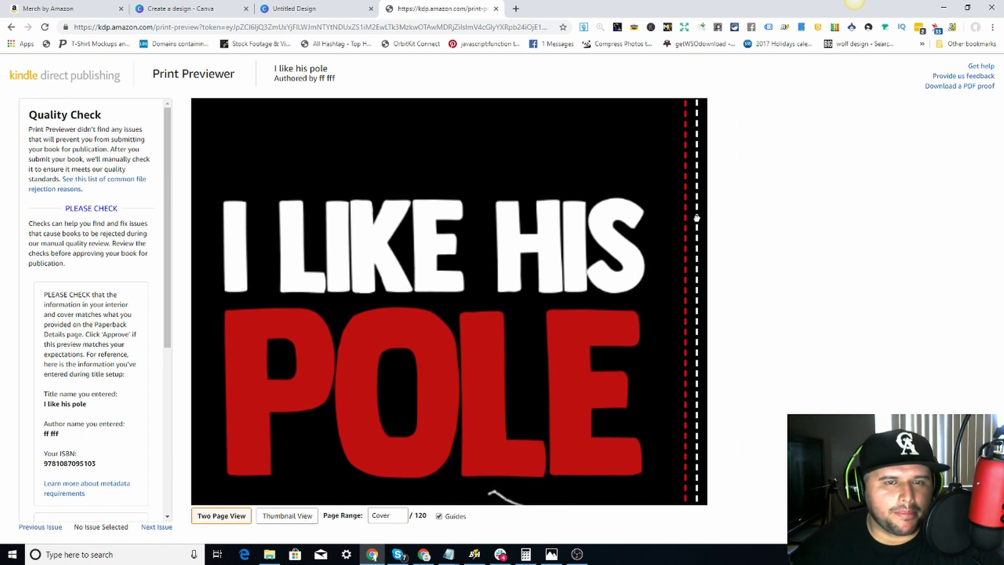
{"action": "left_click_drag", "start_coordinate": [697, 218], "coordinate": [694, 224]}
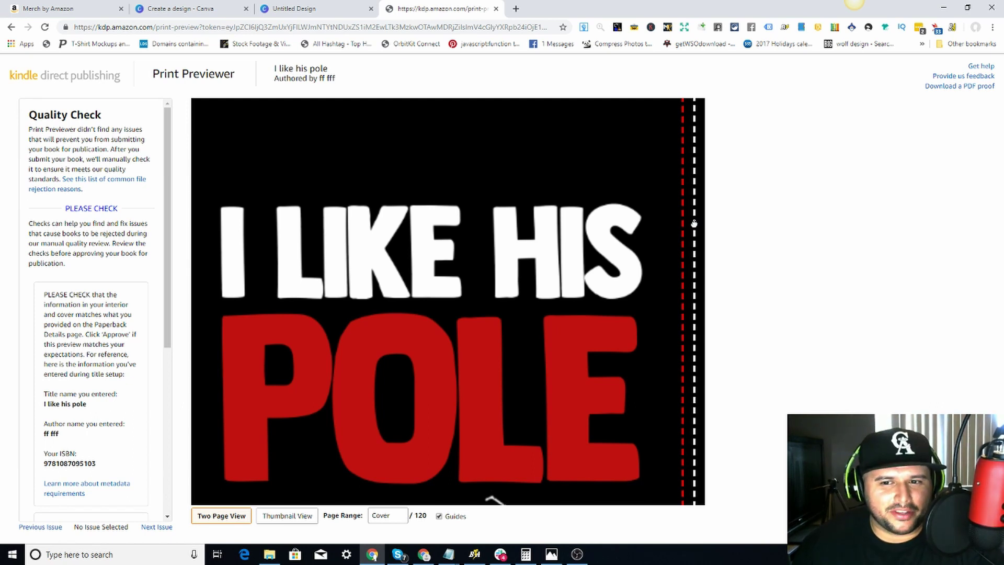
{"action": "left_click_drag", "start_coordinate": [694, 224], "coordinate": [663, 240]}
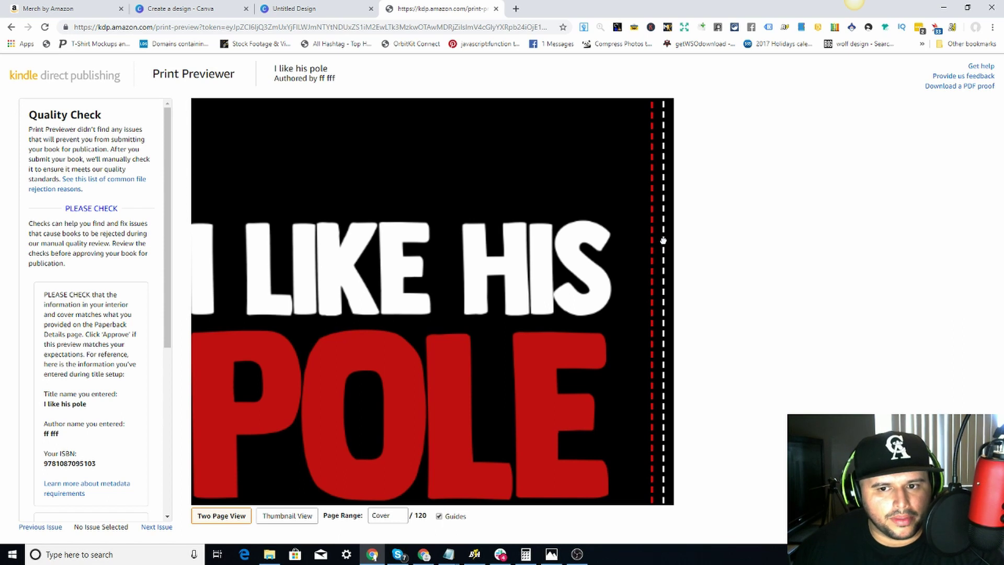
{"action": "left_click_drag", "start_coordinate": [663, 240], "coordinate": [655, 244]}
{"action": "left_click", "coordinate": [659, 246]}
{"action": "left_click", "coordinate": [669, 250]}
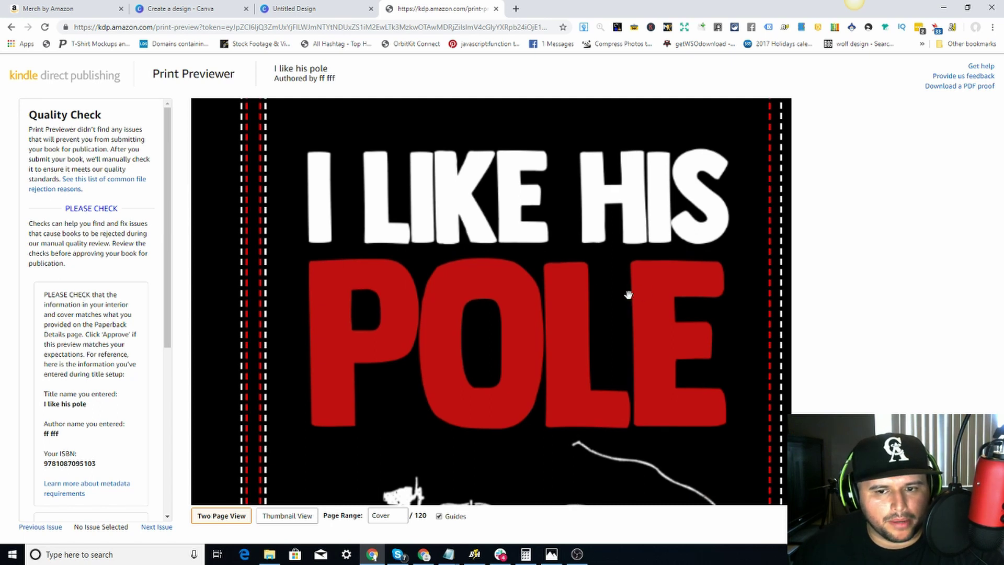
- Inspect the back cover and spine guide lines close up, and return to the full cover view
{"action": "left_click", "coordinate": [605, 299]}
{"action": "left_click", "coordinate": [227, 232]}
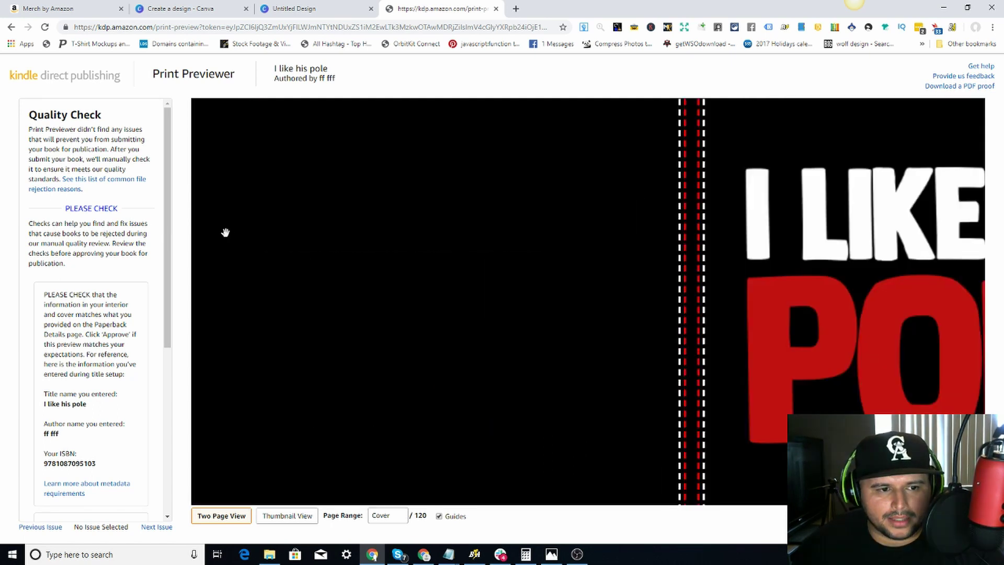
{"action": "left_click_drag", "start_coordinate": [444, 238], "coordinate": [453, 273]}
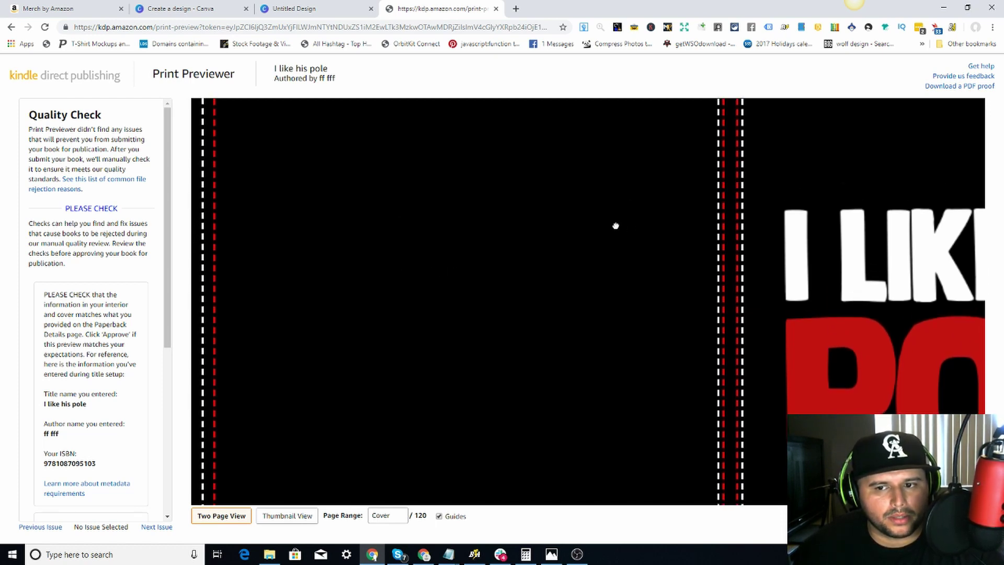
{"action": "left_click", "coordinate": [801, 217]}
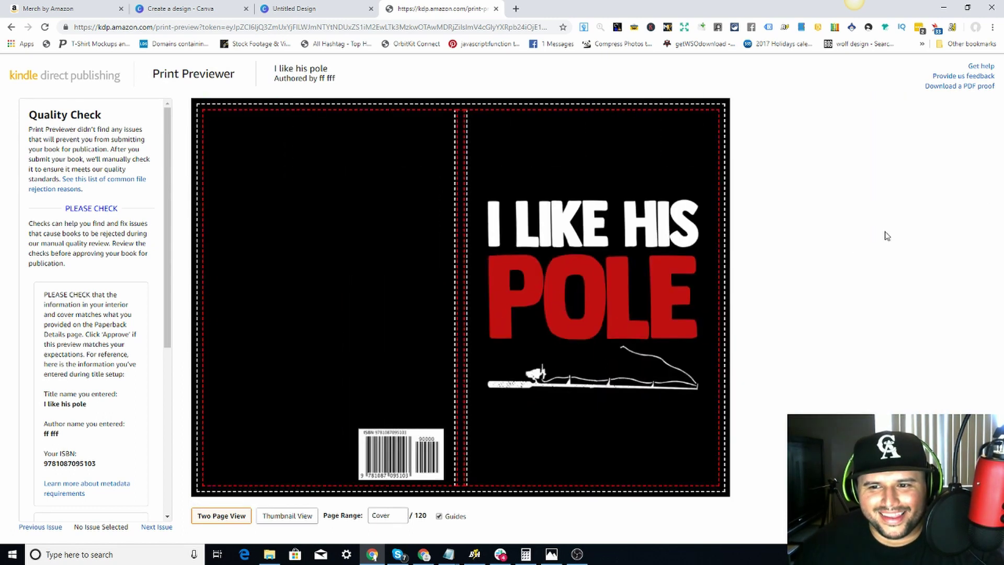